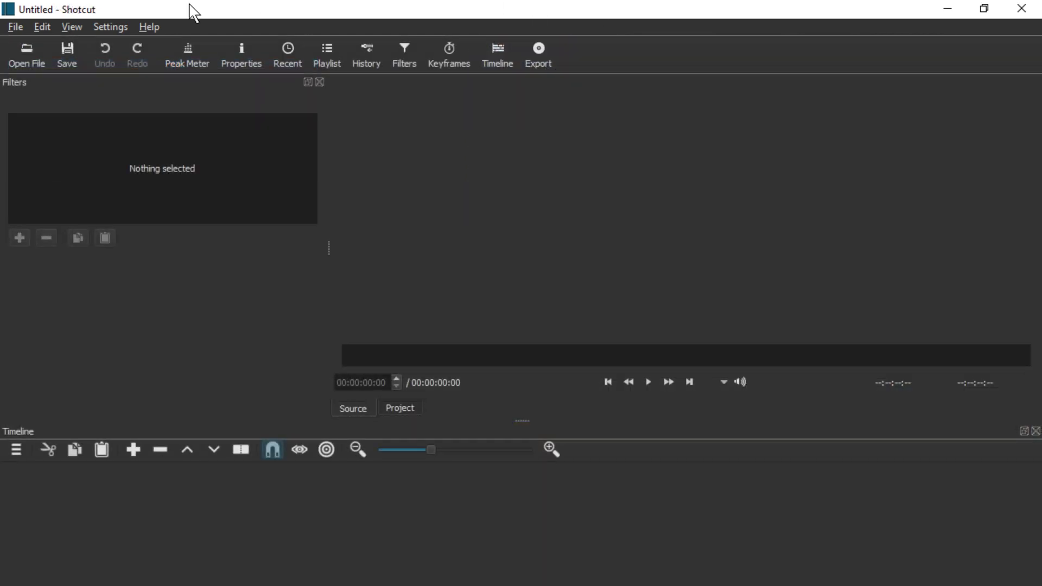
Browse the menus and view the About Shotcut information.
{"action": "left_click", "coordinate": [117, 27]}
{"action": "mouse_move", "coordinate": [147, 27]}
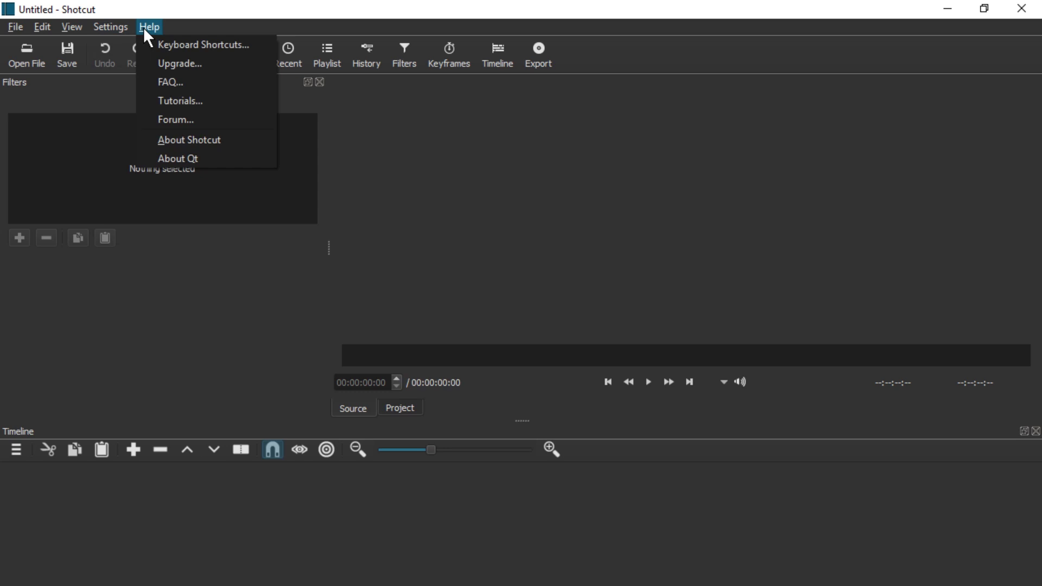
{"action": "left_click", "coordinate": [183, 139]}
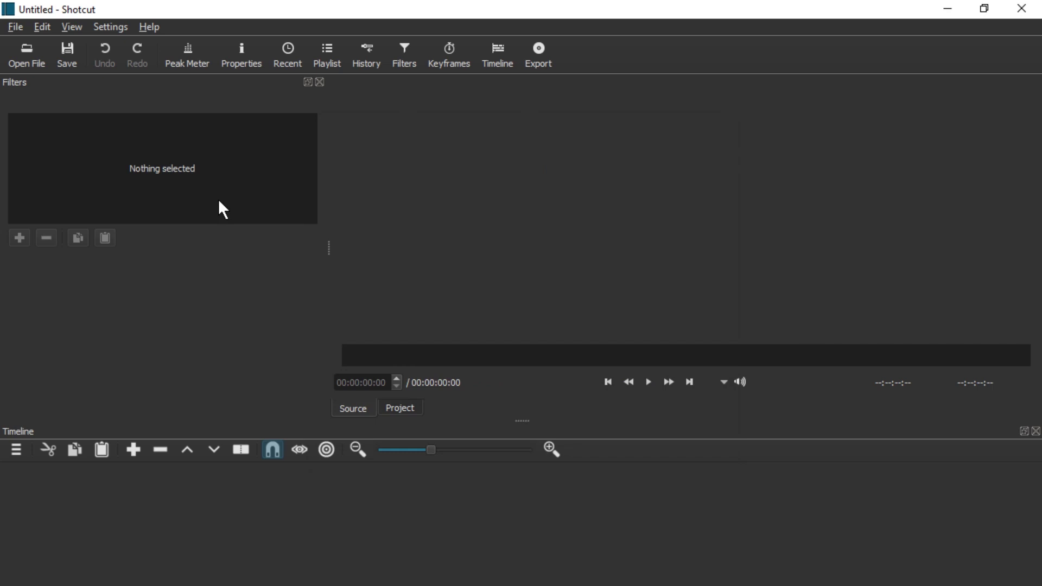
Restore the default layout, close the Audio Peak Meter panel and hide the toolbar.
{"action": "left_click", "coordinate": [72, 30]}
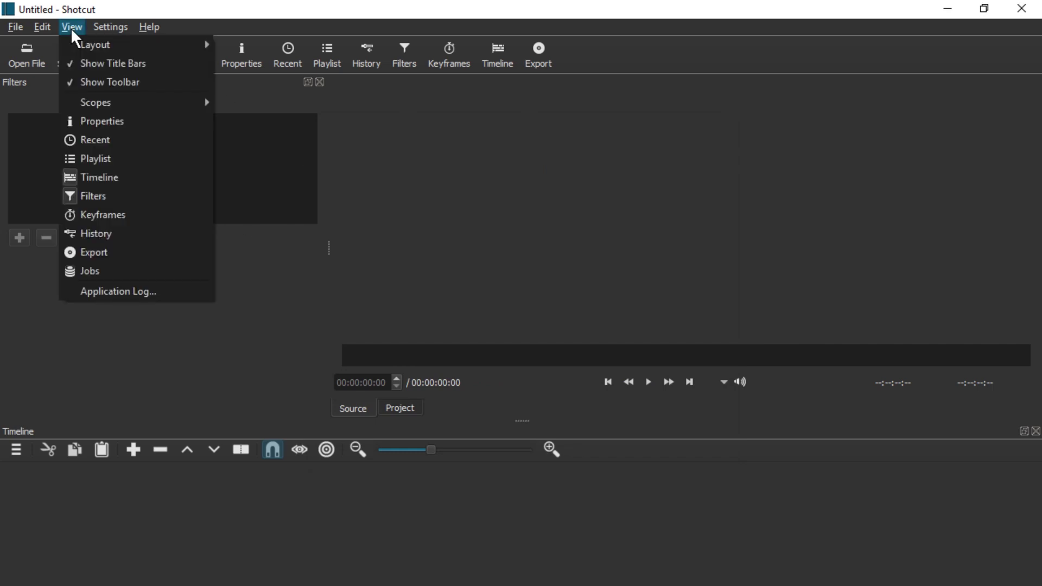
{"action": "mouse_move", "coordinate": [126, 47]}
{"action": "left_click", "coordinate": [332, 118]}
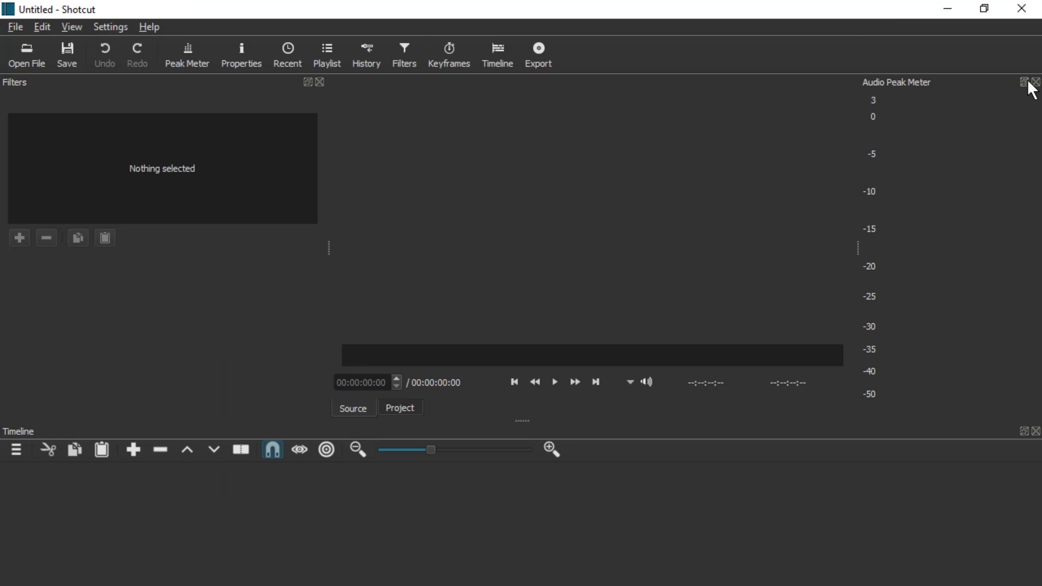
{"action": "left_click", "coordinate": [1036, 83]}
{"action": "left_click", "coordinate": [73, 25]}
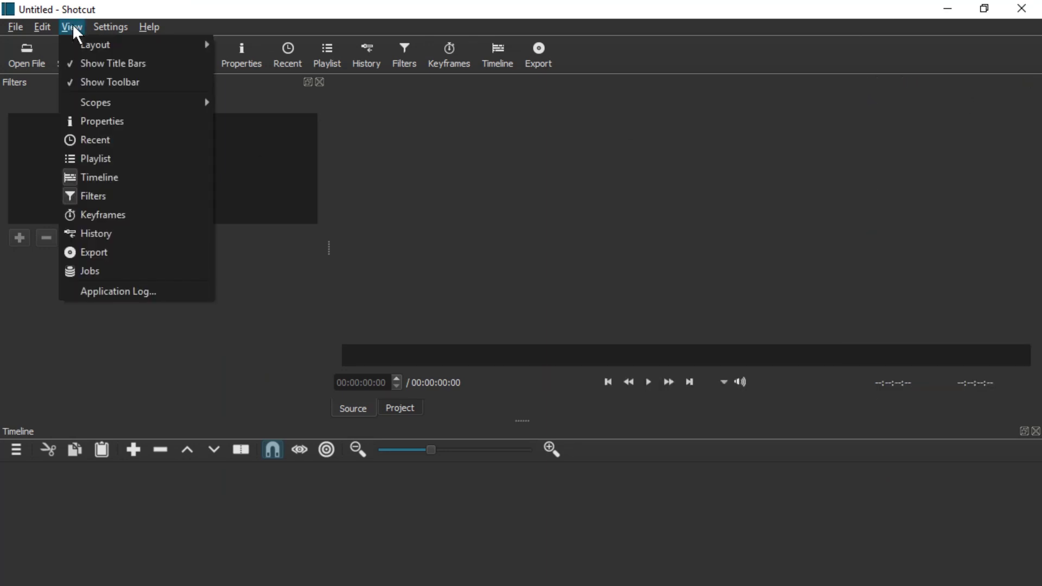
{"action": "left_click", "coordinate": [134, 96]}
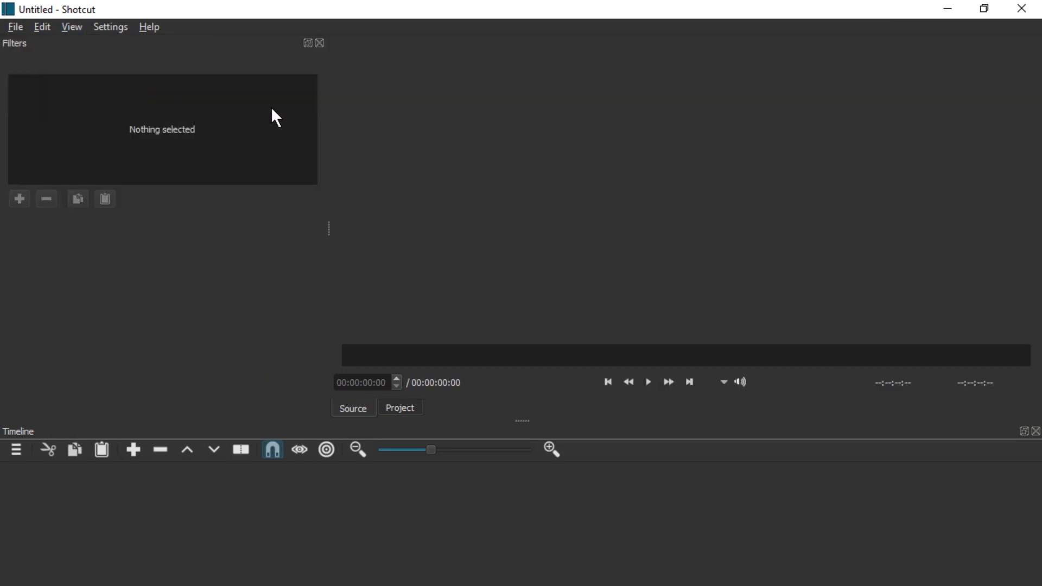
Drag video.mp4 from Explorer onto the V1 timeline track.
{"action": "key", "text": "alt+Tab"}
{"action": "left_click_drag", "start_coordinate": [456, 261], "coordinate": [149, 530]}
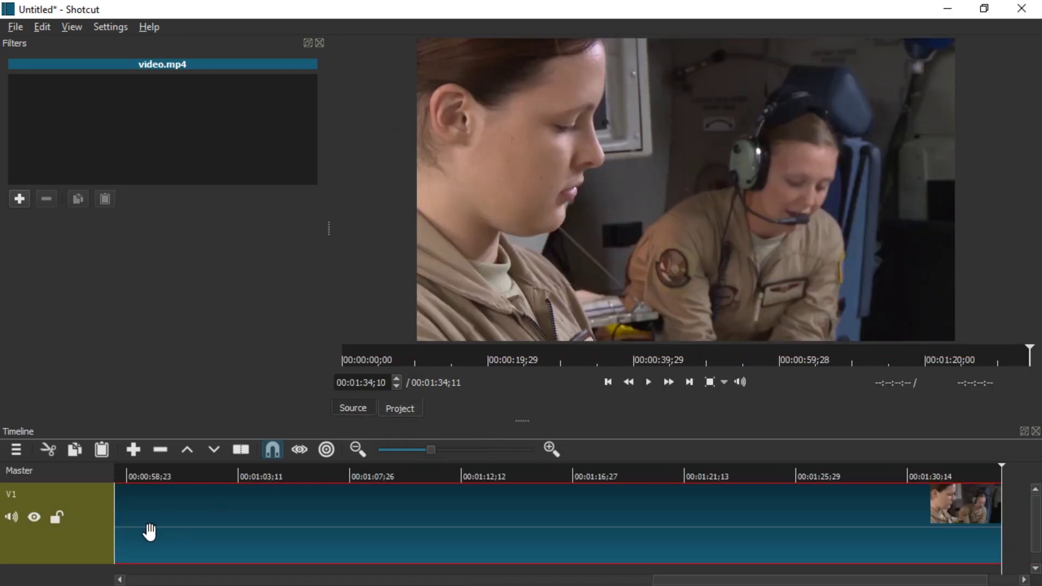
{"action": "left_click_drag", "start_coordinate": [668, 583], "coordinate": [82, 570]}
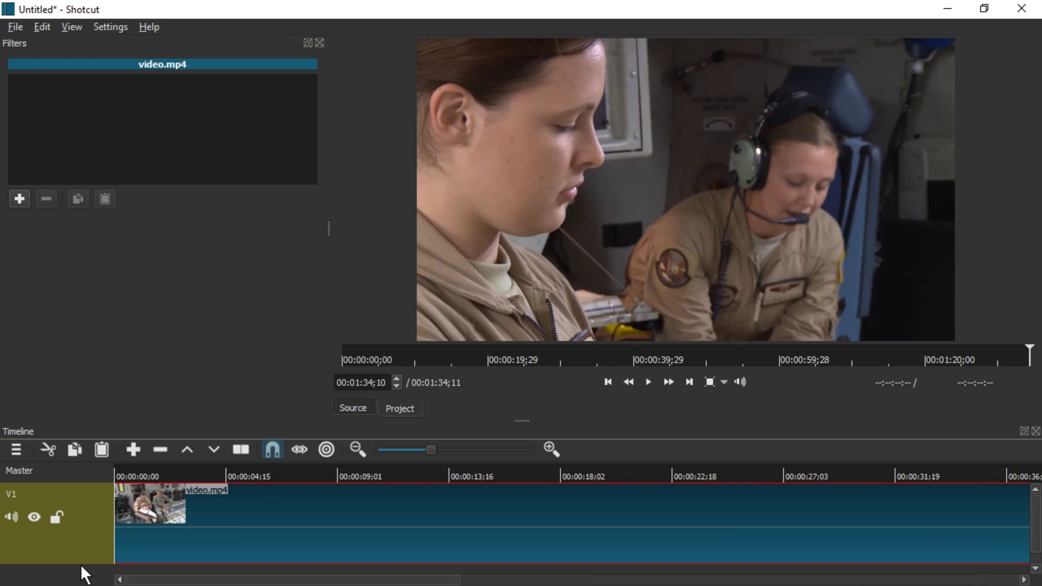
Find the later shot change near 00:00:08;15 and split the clip there.
{"action": "left_click_drag", "start_coordinate": [135, 472], "coordinate": [294, 482]}
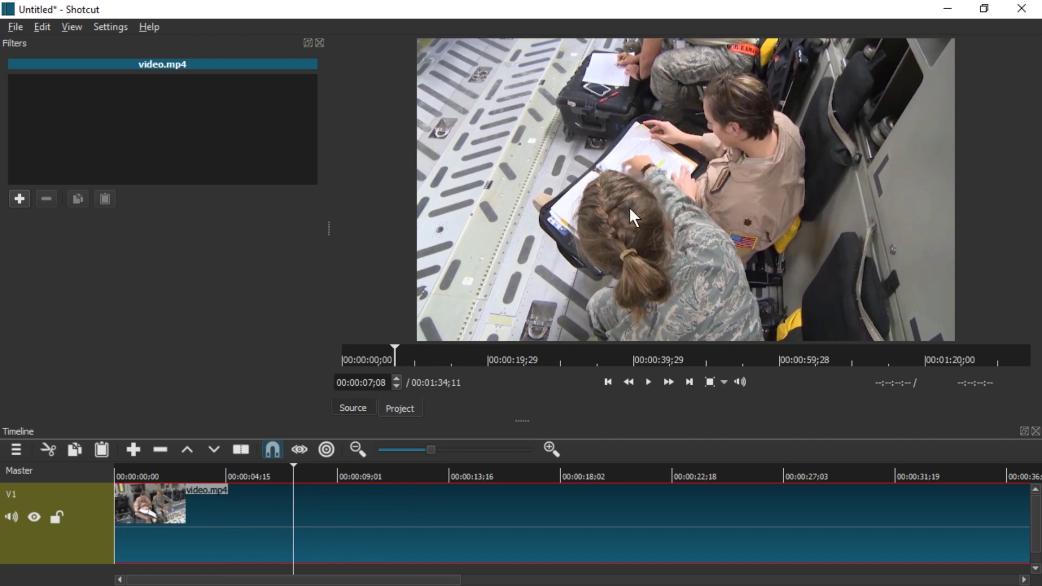
{"action": "key", "text": "space"}
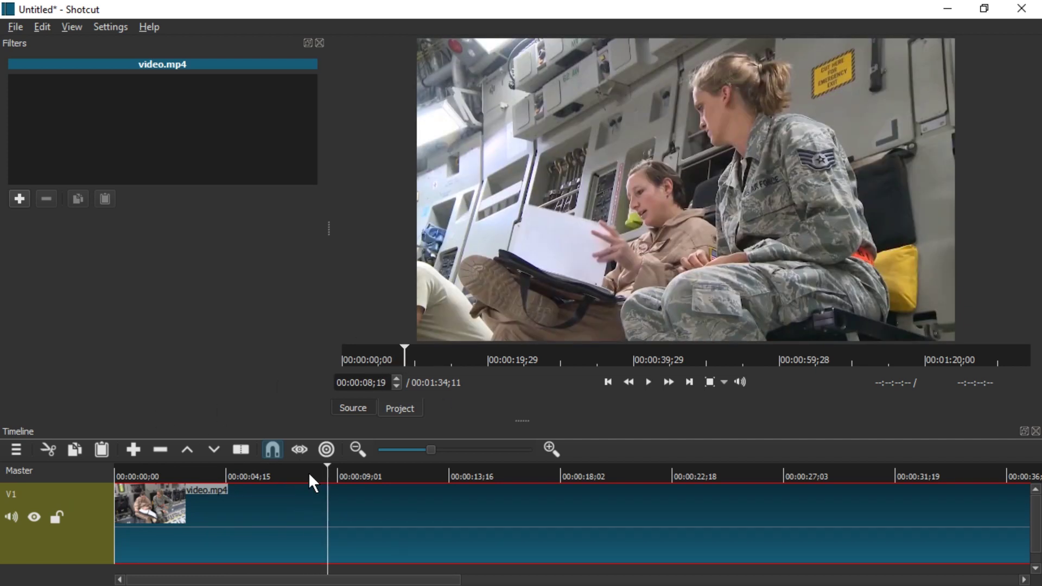
{"action": "key", "text": "Left"}
{"action": "key", "text": "Left"}
{"action": "key", "text": "Left"}
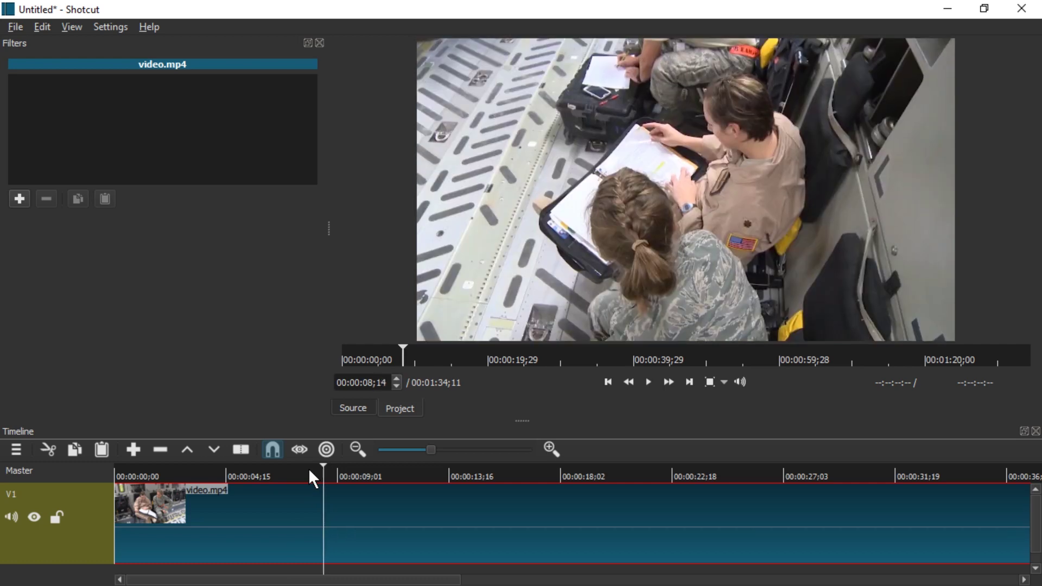
{"action": "key", "text": "Left"}
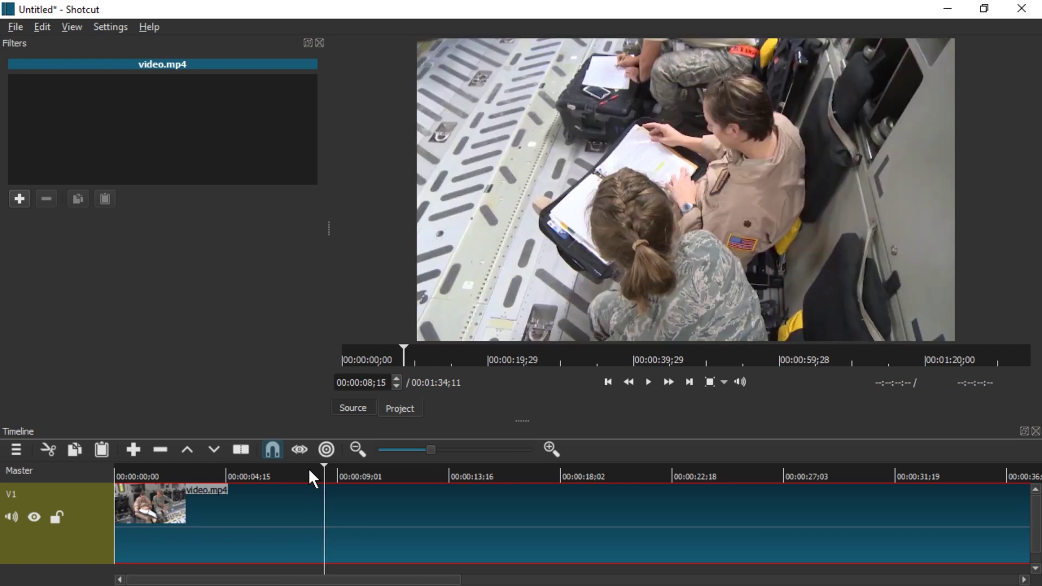
{"action": "left_click", "coordinate": [235, 455]}
Split the first clip at the earlier shot change near 00:00:03;24, then review the middle section.
{"action": "left_click", "coordinate": [249, 471]}
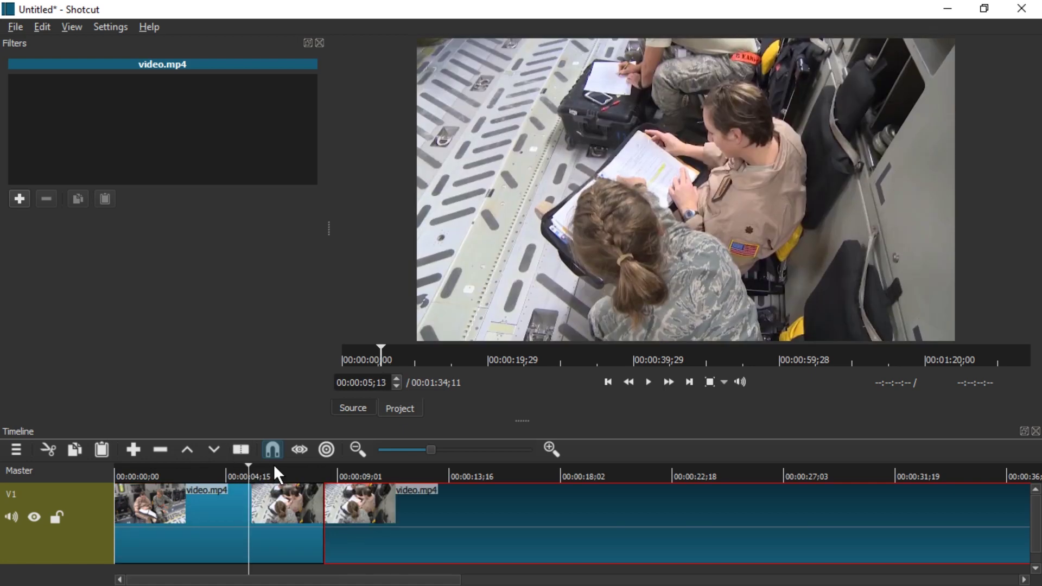
{"action": "left_click", "coordinate": [203, 467]}
{"action": "mouse_move", "coordinate": [203, 465]}
{"action": "left_mouse_down"}
{"action": "mouse_move", "coordinate": [219, 474]}
{"action": "mouse_move", "coordinate": [242, 465]}
{"action": "mouse_move", "coordinate": [206, 476]}
{"action": "left_mouse_up"}
{"action": "key", "text": "Right"}
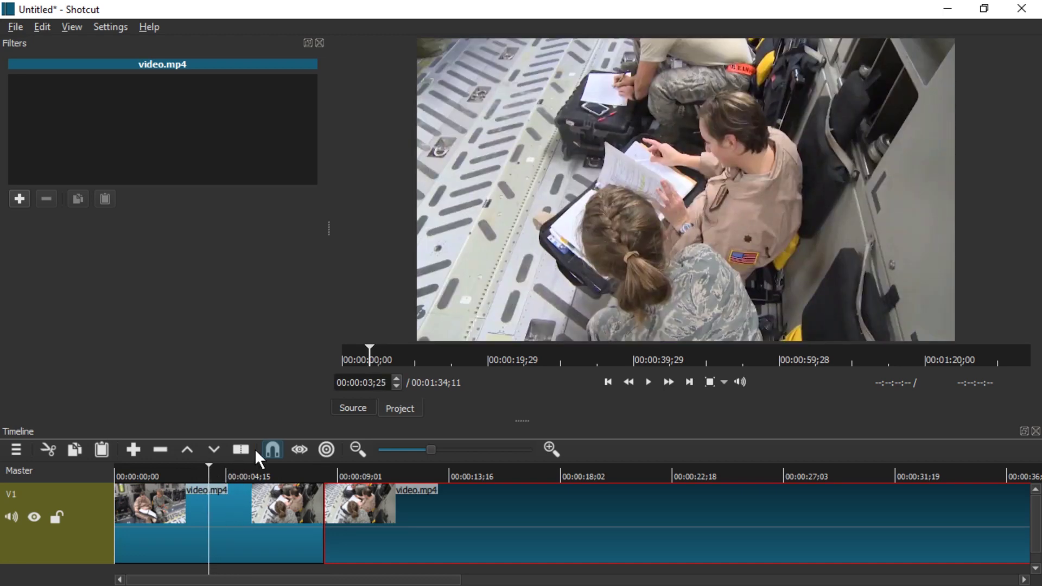
{"action": "key", "text": "Left"}
{"action": "key", "text": "Right"}
{"action": "key", "text": "Right"}
{"action": "key", "text": "Right"}
{"action": "key", "text": "s"}
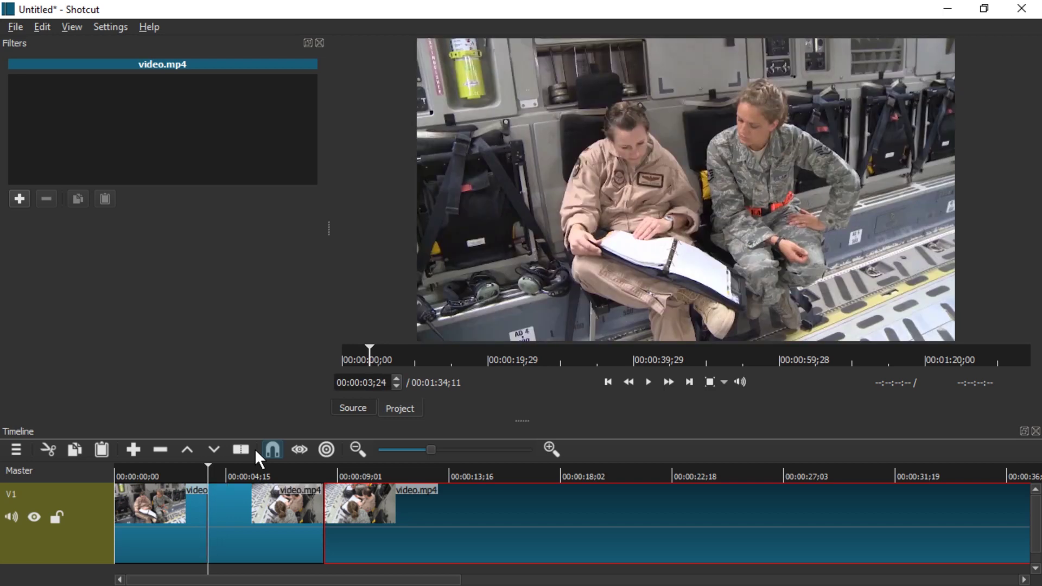
{"action": "mouse_move", "coordinate": [232, 477]}
{"action": "left_mouse_down"}
{"action": "mouse_move", "coordinate": [321, 475]}
{"action": "mouse_move", "coordinate": [213, 471]}
{"action": "mouse_move", "coordinate": [227, 472]}
{"action": "left_mouse_up"}
Add a Rotate and Scale filter to the middle clip.
{"action": "left_click", "coordinate": [253, 495]}
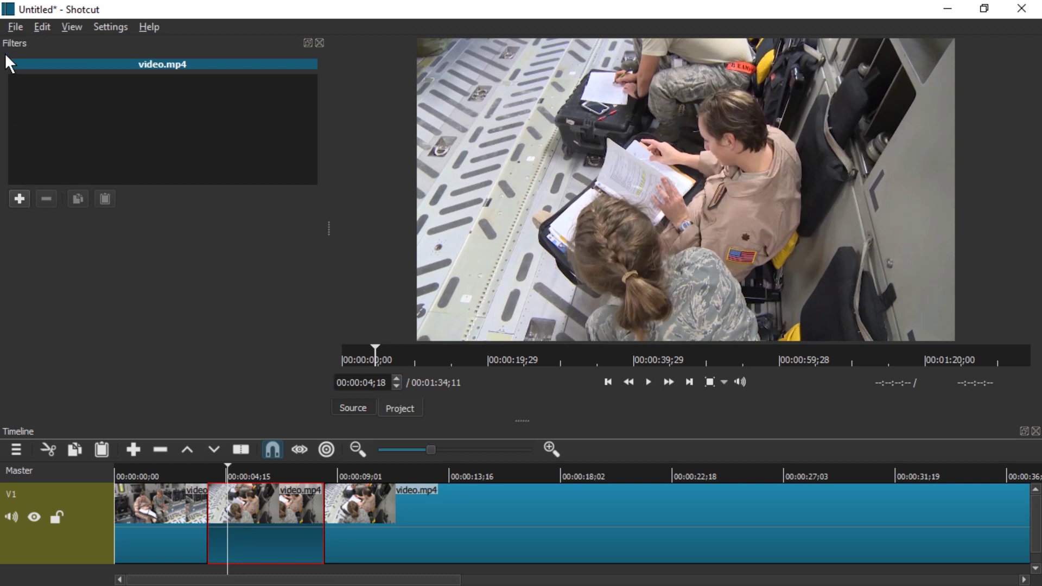
{"action": "left_click", "coordinate": [20, 200]}
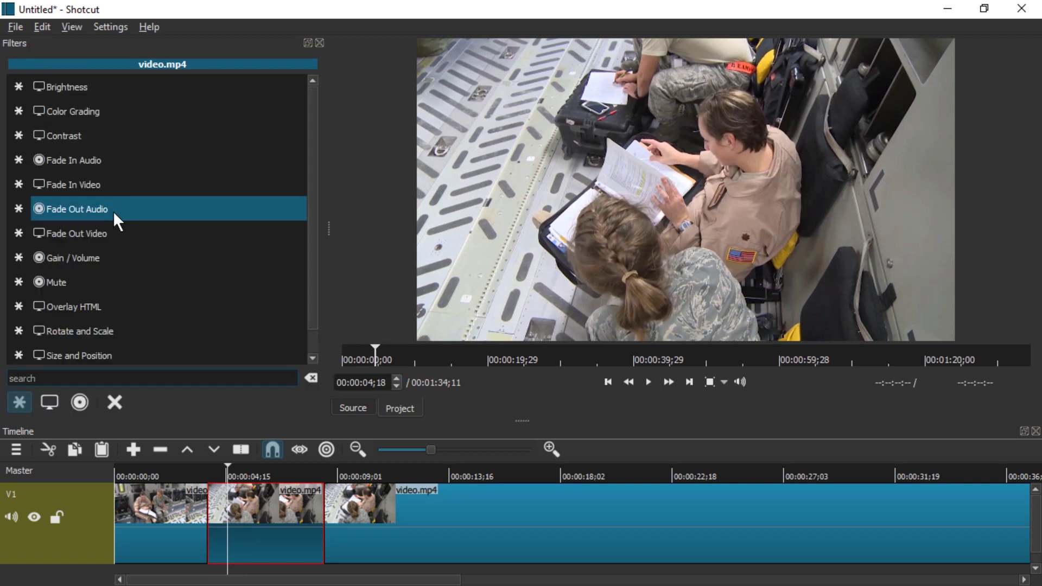
{"action": "type", "text": "zoo"}
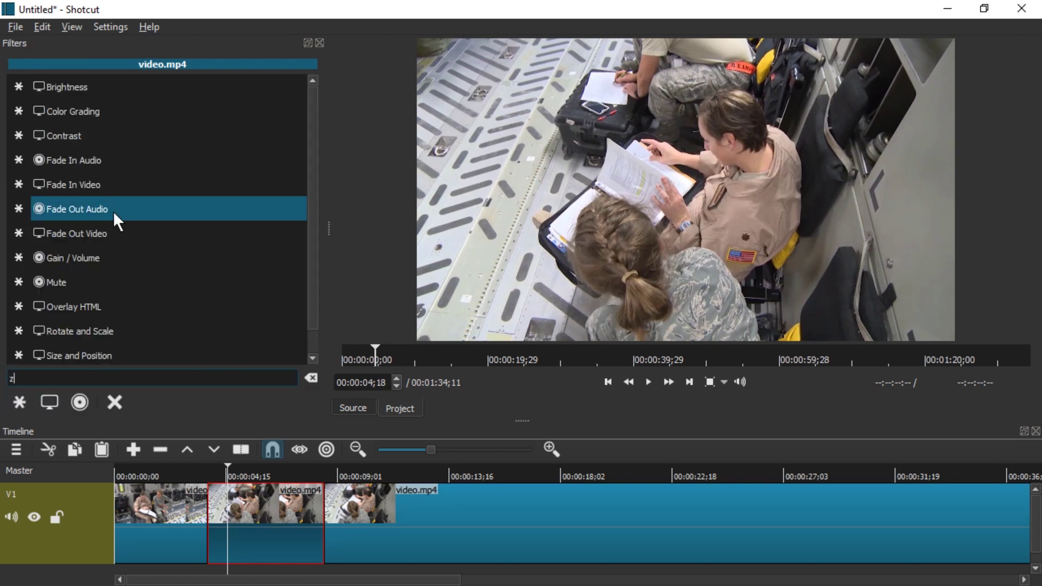
{"action": "type", "text": "scale"}
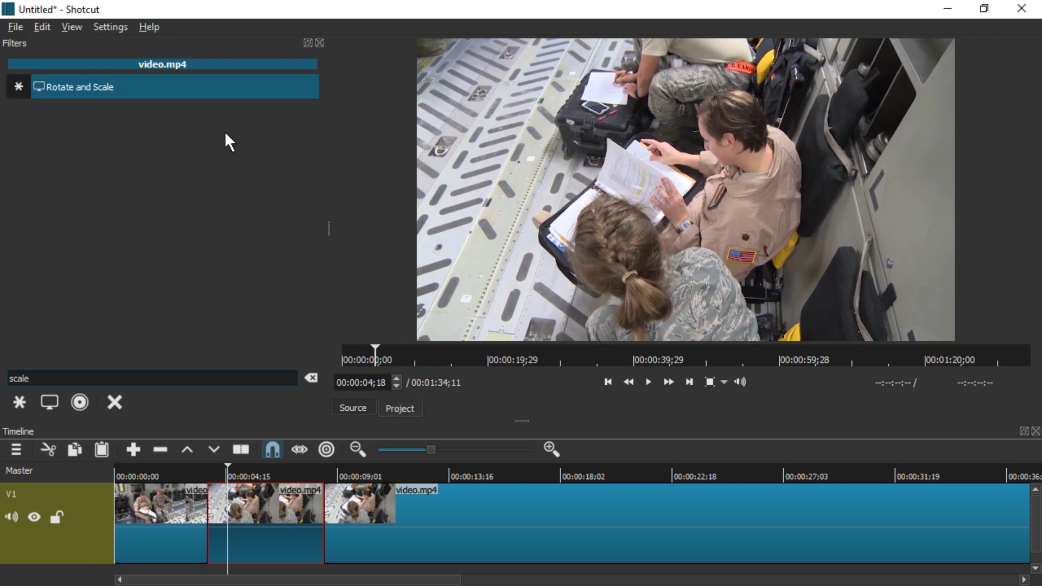
{"action": "key", "text": "Return"}
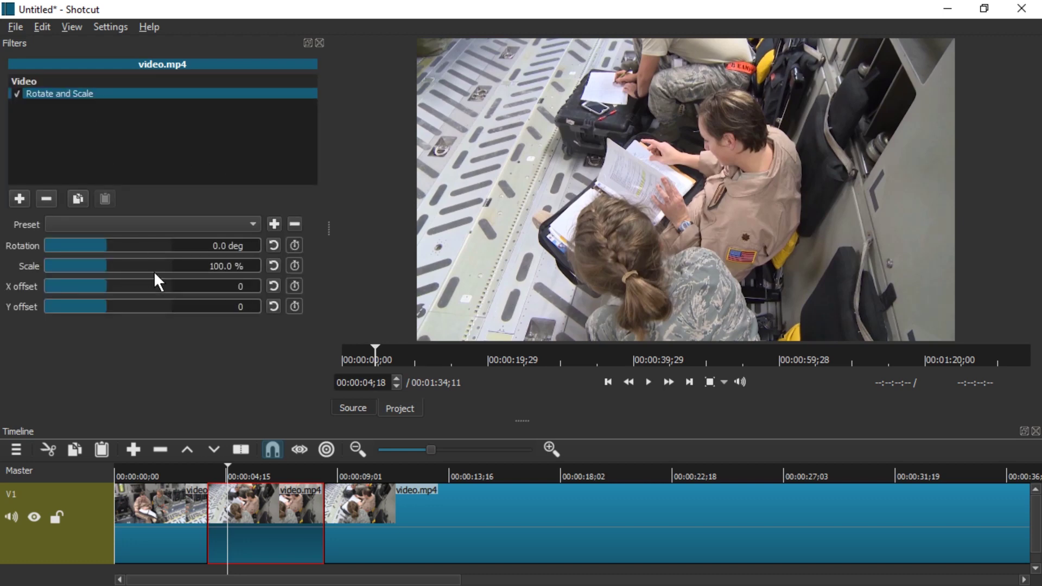
Trial the Scale slider while previewing, then reset Scale to 100.0%.
{"action": "left_click_drag", "start_coordinate": [120, 269], "coordinate": [183, 286]}
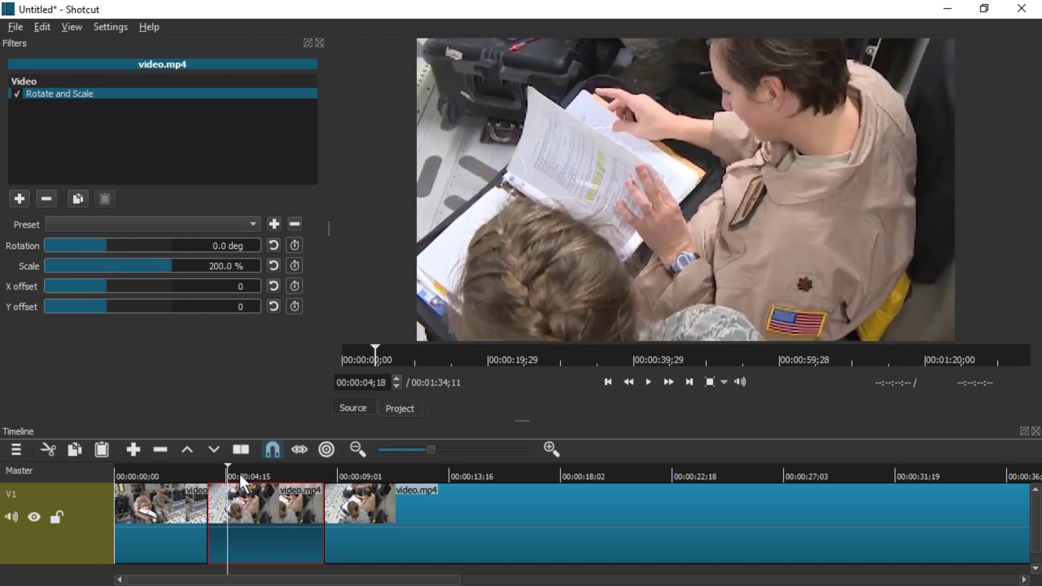
{"action": "left_click_drag", "start_coordinate": [223, 472], "coordinate": [246, 478]}
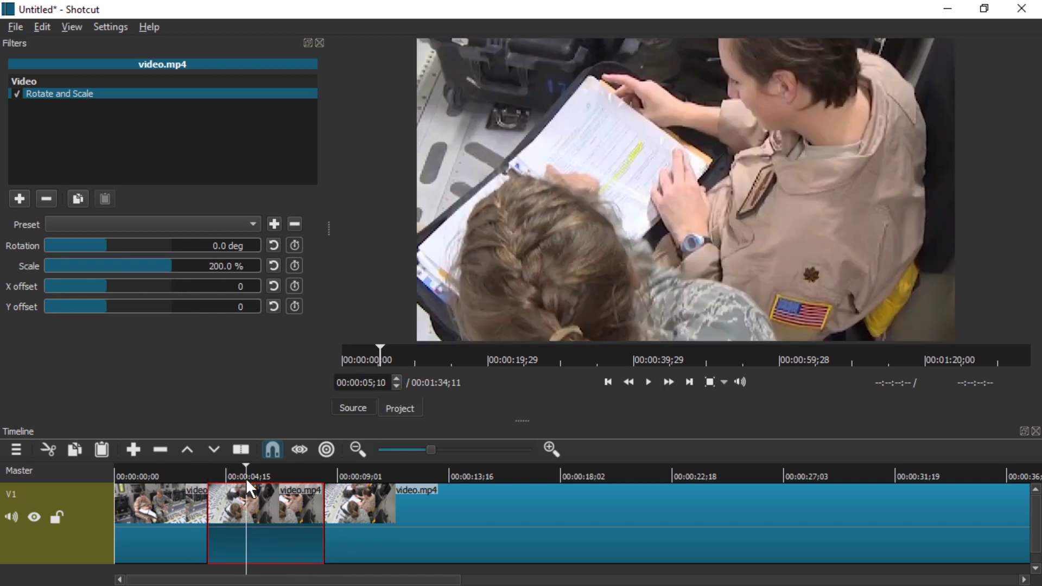
{"action": "left_click", "coordinate": [273, 266]}
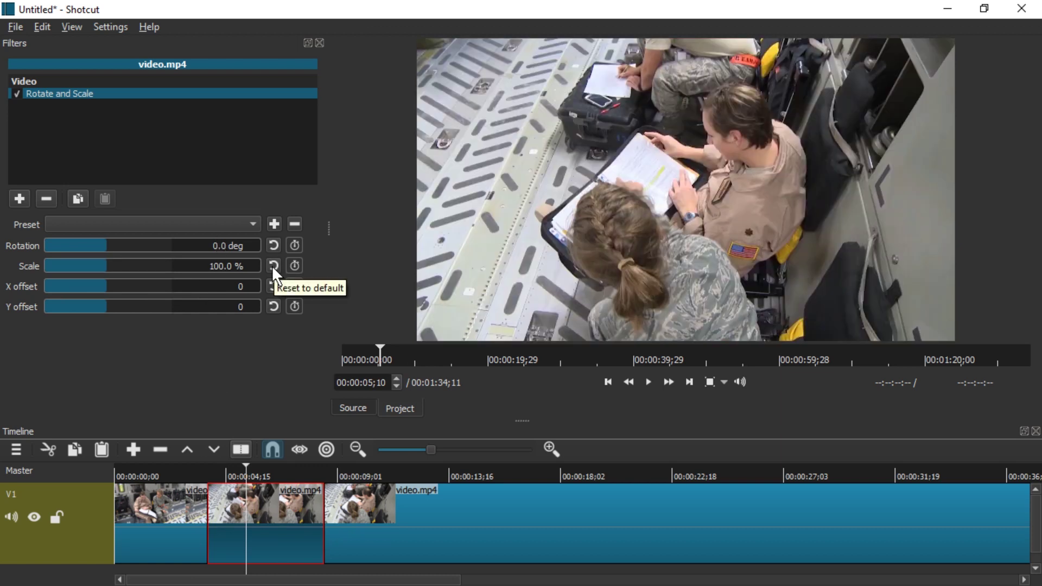
{"action": "left_click", "coordinate": [228, 231]}
{"action": "left_click", "coordinate": [225, 227]}
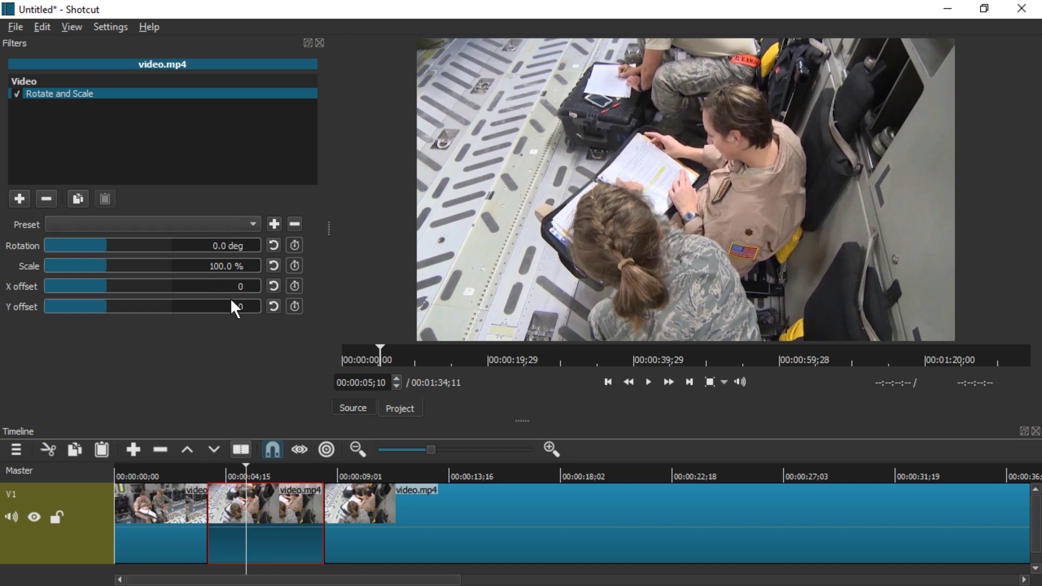
Show the Keyframes panel and widen its view.
{"action": "left_click", "coordinate": [72, 28]}
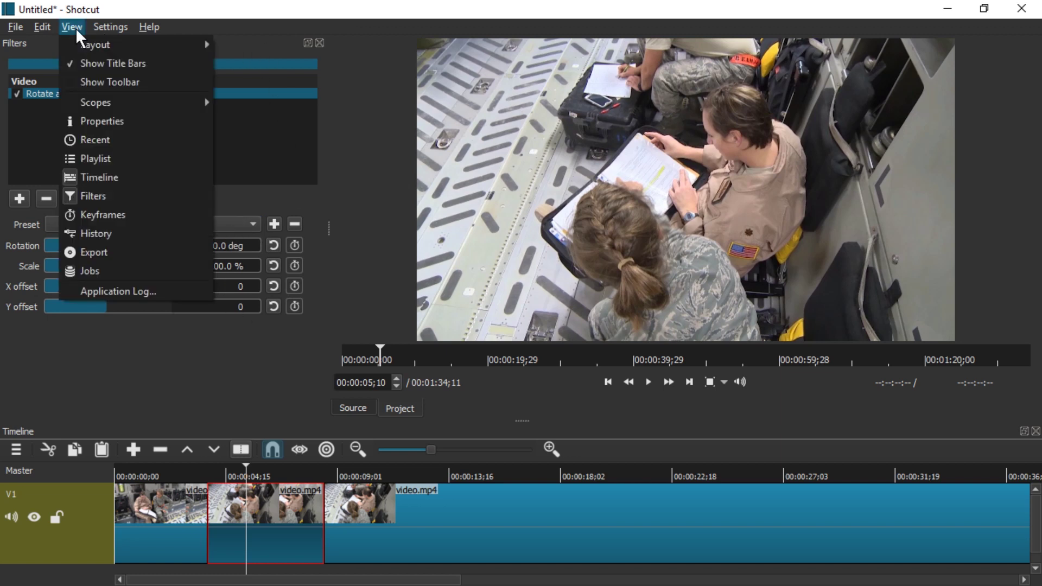
{"action": "left_click", "coordinate": [123, 216]}
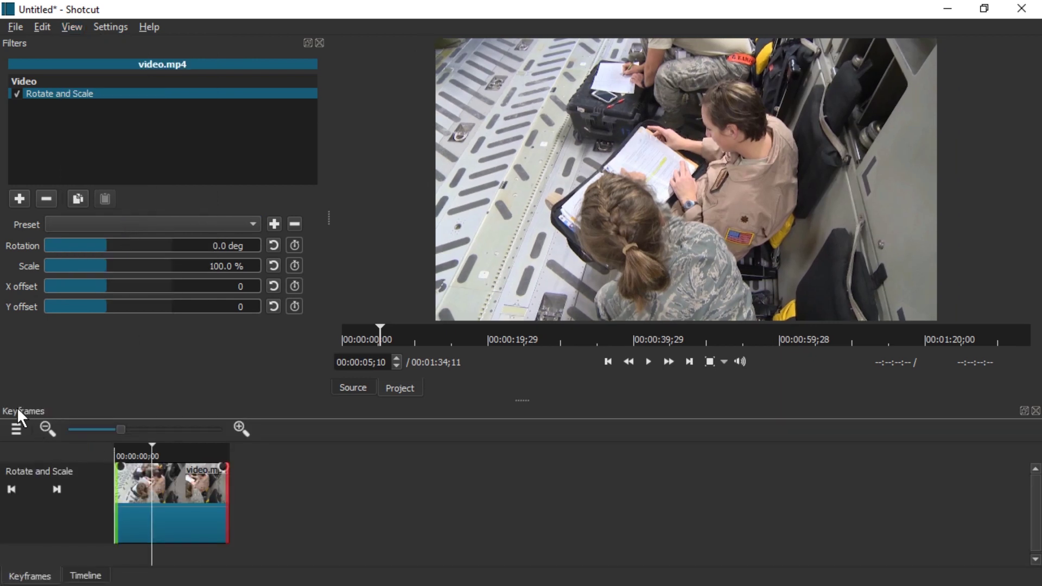
{"action": "left_click_drag", "start_coordinate": [17, 407], "coordinate": [67, 414]}
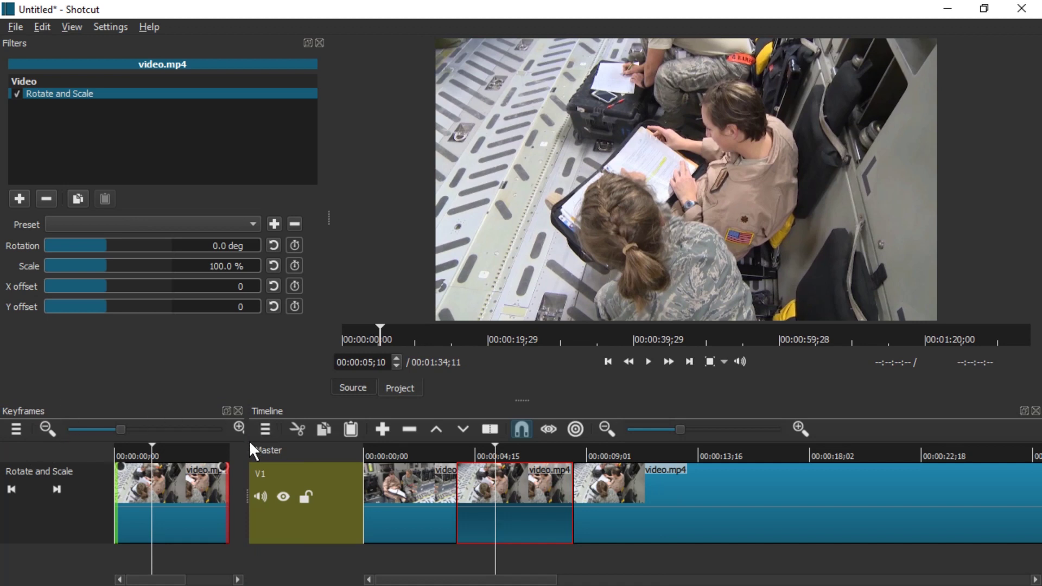
{"action": "left_click_drag", "start_coordinate": [244, 443], "coordinate": [508, 452]}
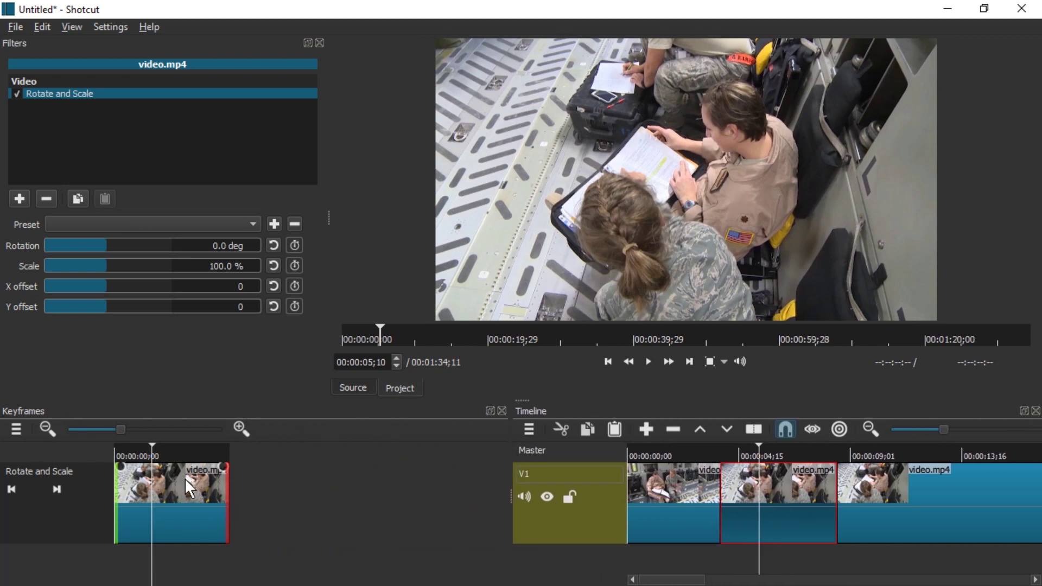
{"action": "scroll", "coordinate": [161, 481], "scroll_direction": "up", "scroll_amount": 2}
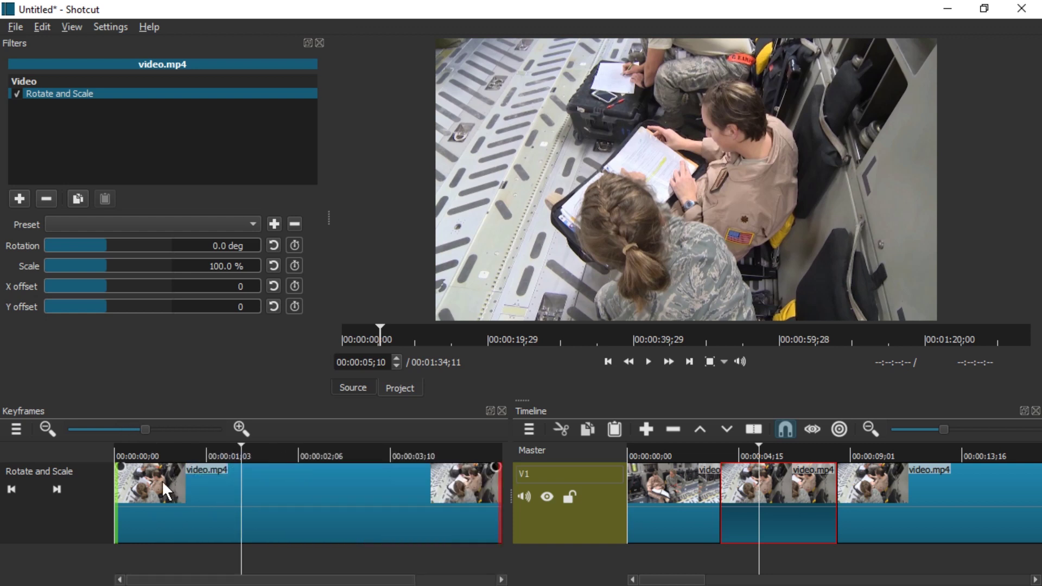
{"action": "scroll", "coordinate": [774, 504], "scroll_direction": "up", "scroll_amount": 1}
{"action": "scroll", "coordinate": [922, 505], "scroll_direction": "up", "scroll_amount": 1}
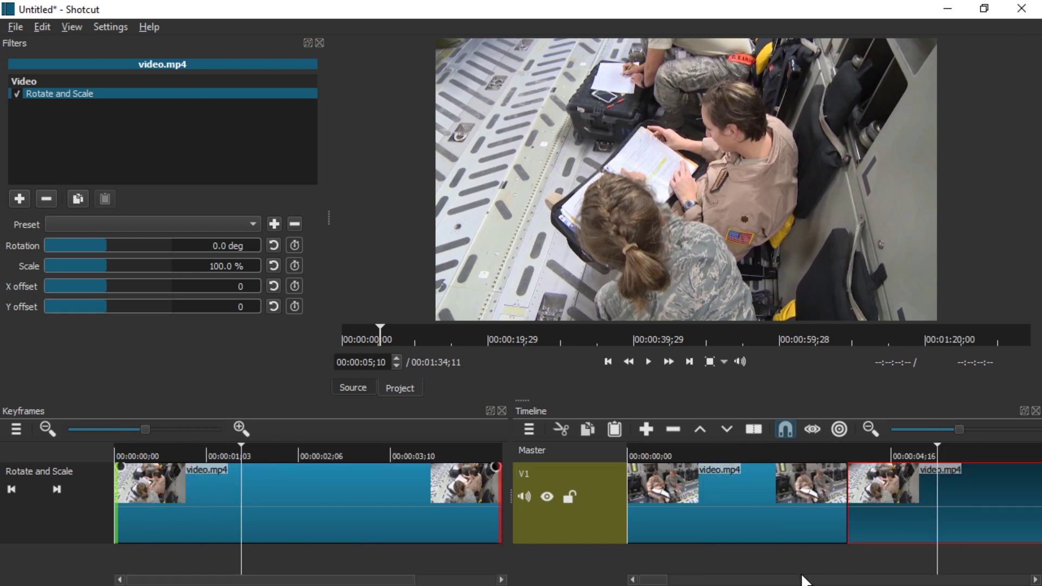
{"action": "left_click_drag", "start_coordinate": [655, 581], "coordinate": [668, 582]}
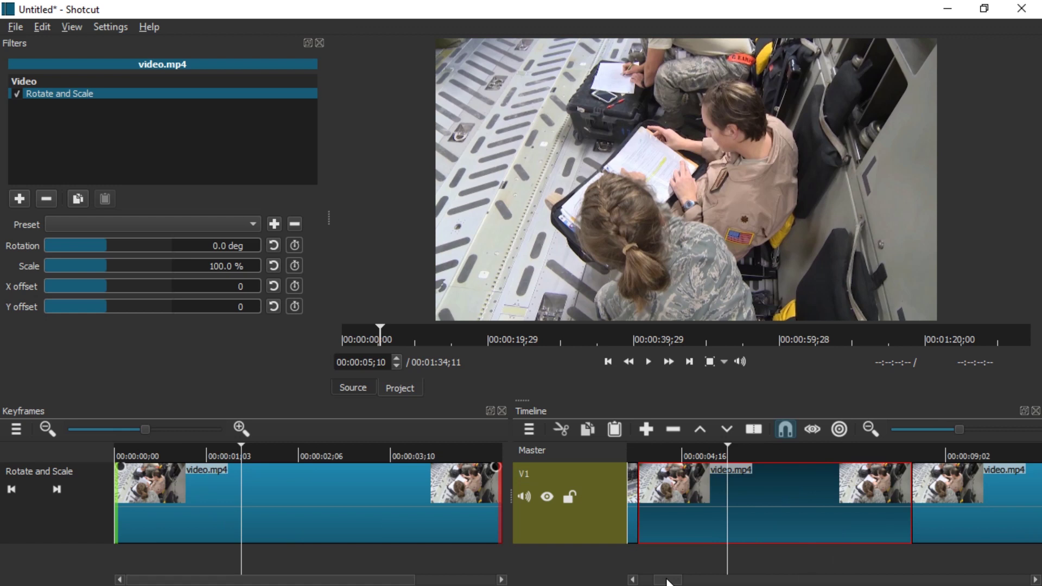
Create zoom ramps at the clip start and end, setting Scale to 200% between them.
{"action": "left_click_drag", "start_coordinate": [182, 454], "coordinate": [34, 440]}
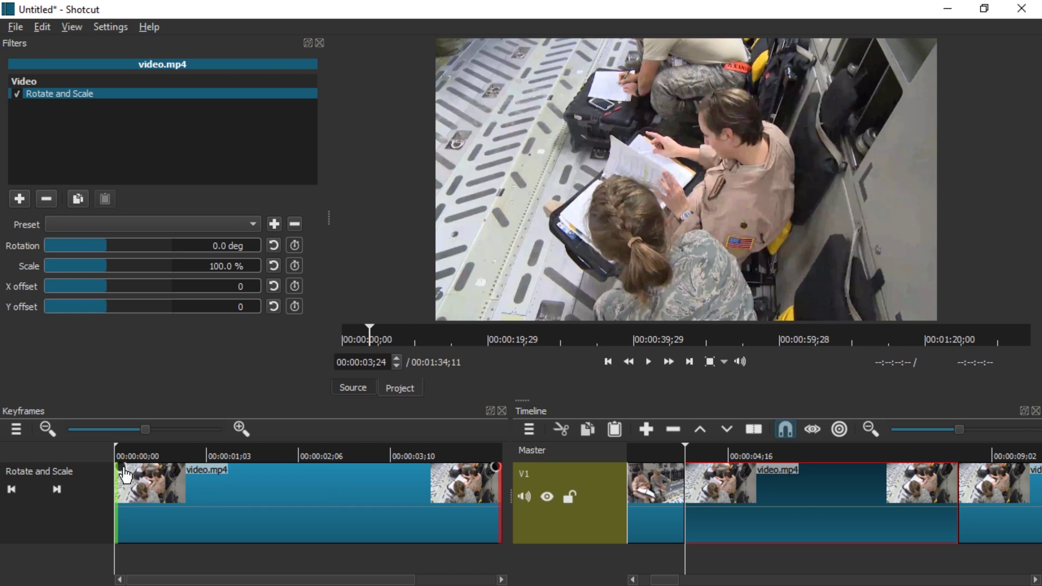
{"action": "mouse_move", "coordinate": [124, 472]}
{"action": "left_mouse_down"}
{"action": "mouse_move", "coordinate": [155, 474]}
{"action": "mouse_move", "coordinate": [131, 467]}
{"action": "left_mouse_up"}
{"action": "left_click_drag", "start_coordinate": [500, 474], "coordinate": [472, 477]}
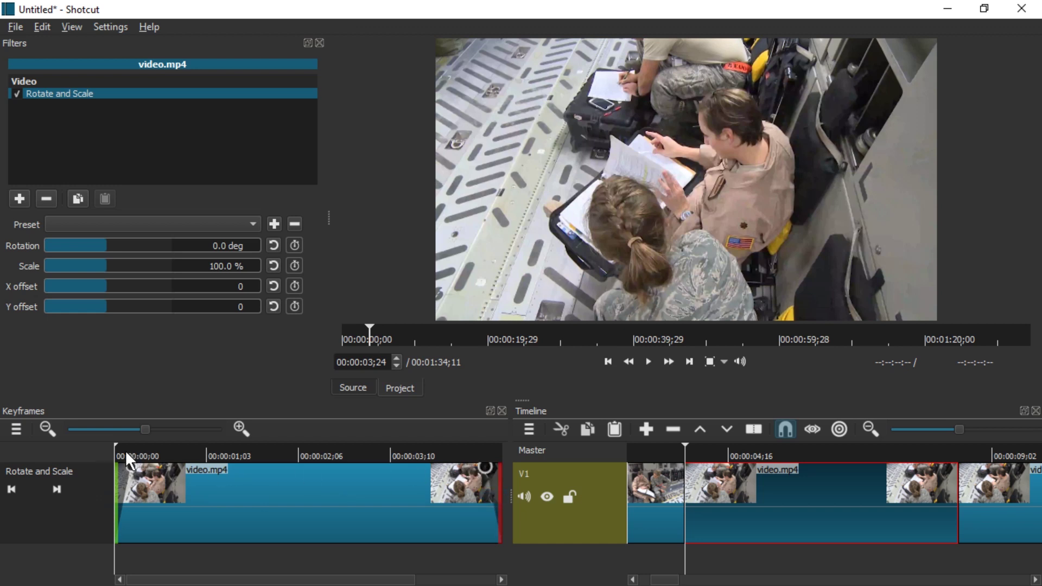
{"action": "left_click_drag", "start_coordinate": [214, 455], "coordinate": [229, 456]}
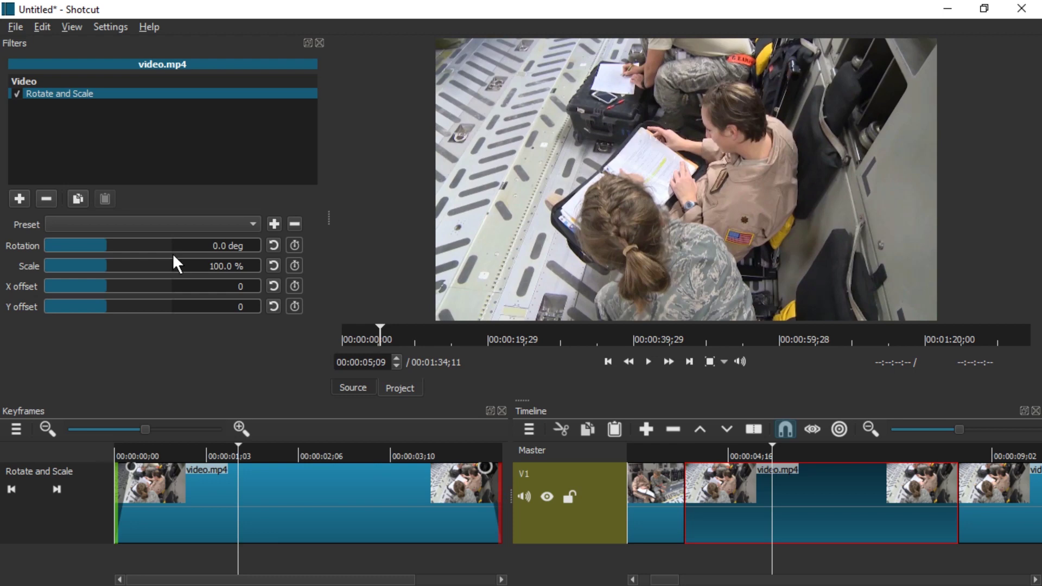
{"action": "left_click_drag", "start_coordinate": [85, 264], "coordinate": [268, 317]}
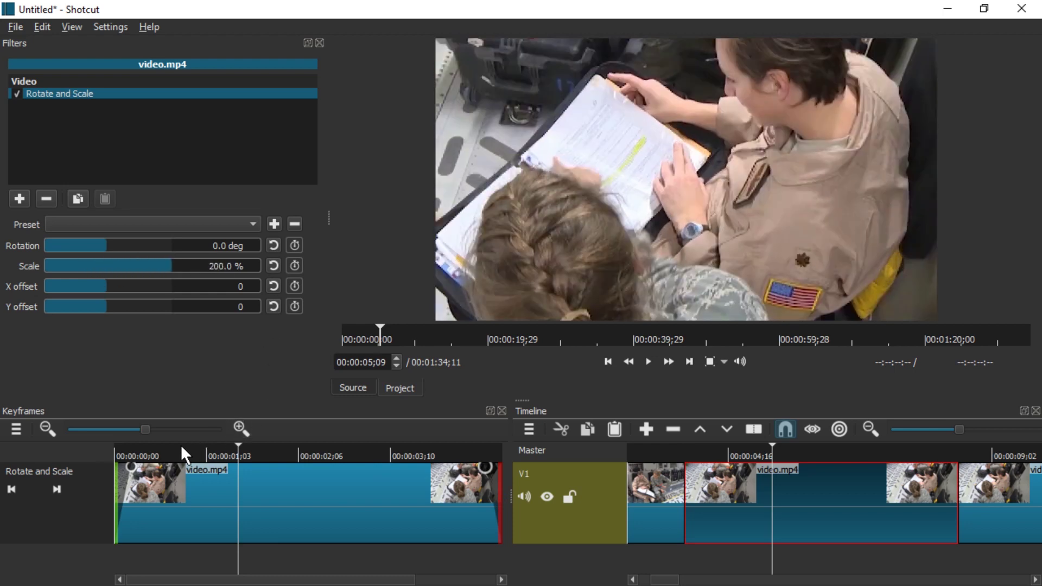
Play back the zoom and adjust the lengths of the ramps.
{"action": "left_click_drag", "start_coordinate": [185, 455], "coordinate": [105, 451]}
{"action": "key", "text": "space"}
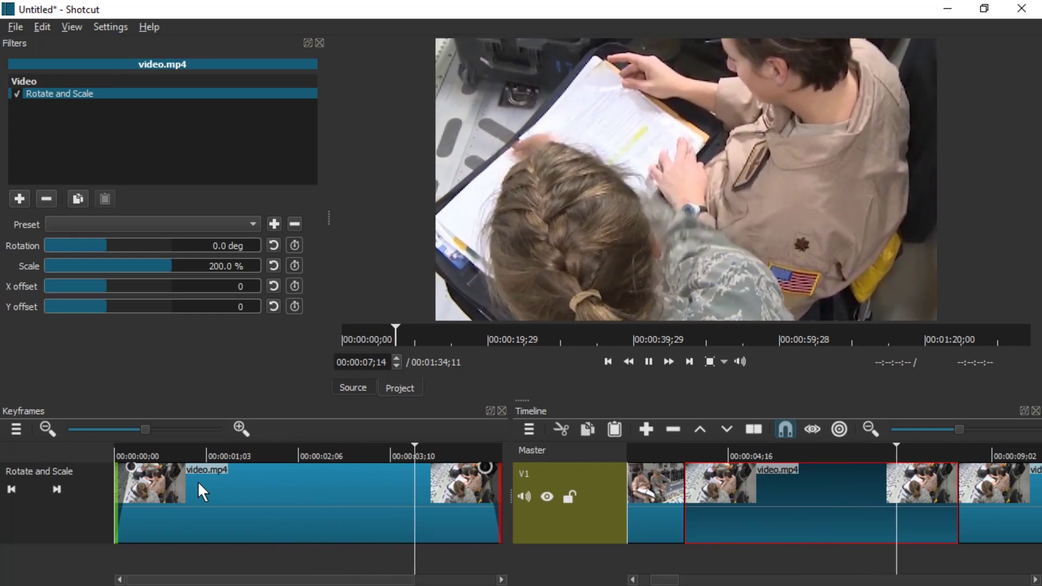
{"action": "key", "text": "space"}
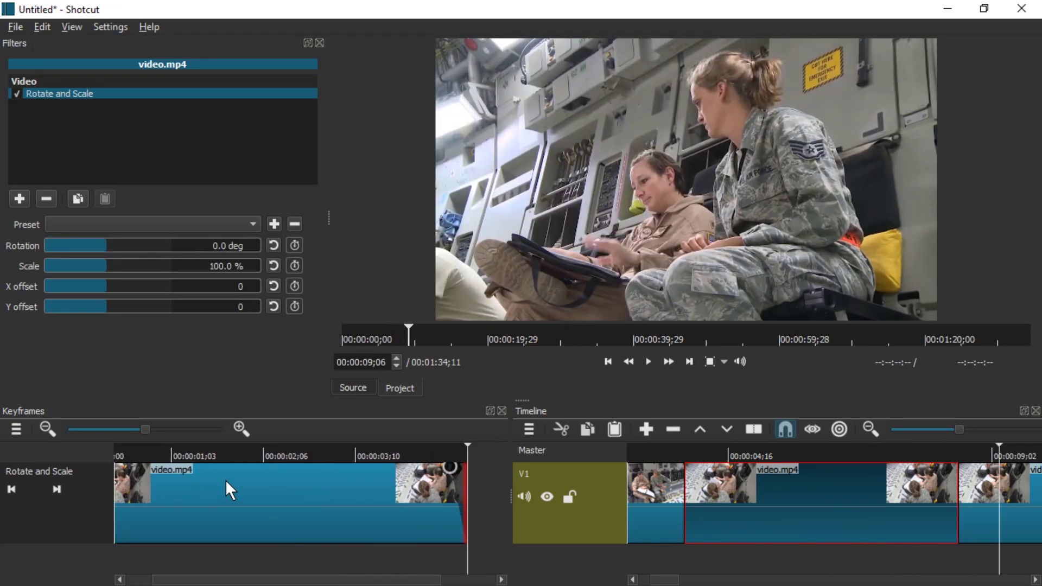
{"action": "left_click_drag", "start_coordinate": [418, 449], "coordinate": [163, 479]}
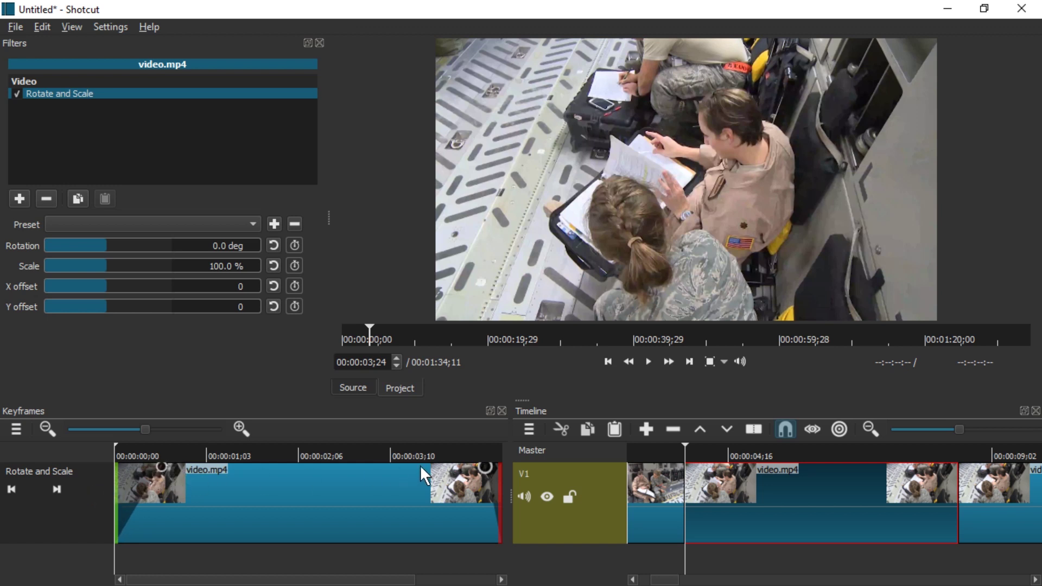
{"action": "left_click_drag", "start_coordinate": [484, 471], "coordinate": [445, 480]}
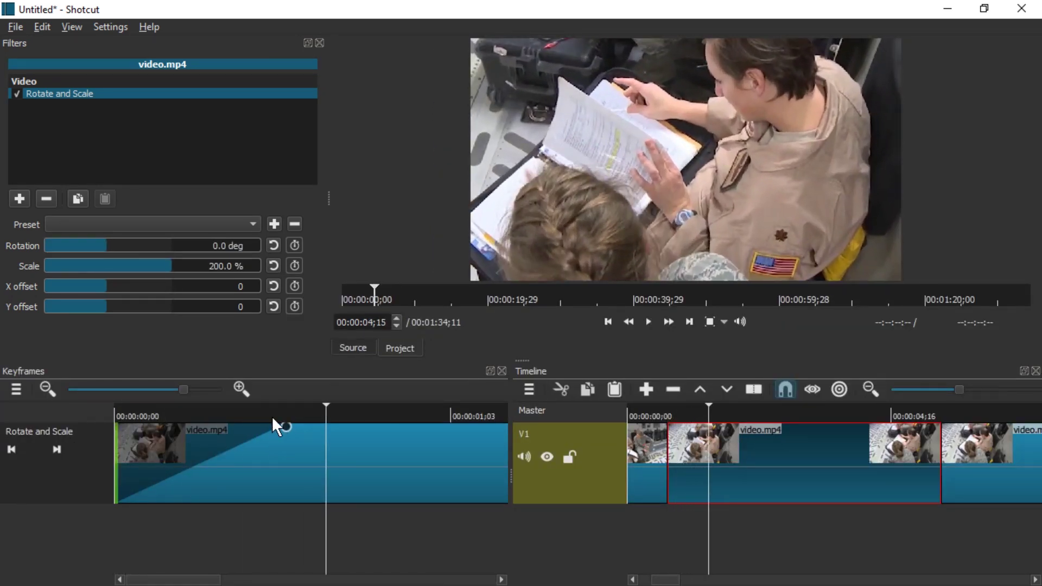
Replay the zoom ramp, then enable keyframing for X offset and Y offset.
{"action": "left_click", "coordinate": [12, 449]}
{"action": "key", "text": "space"}
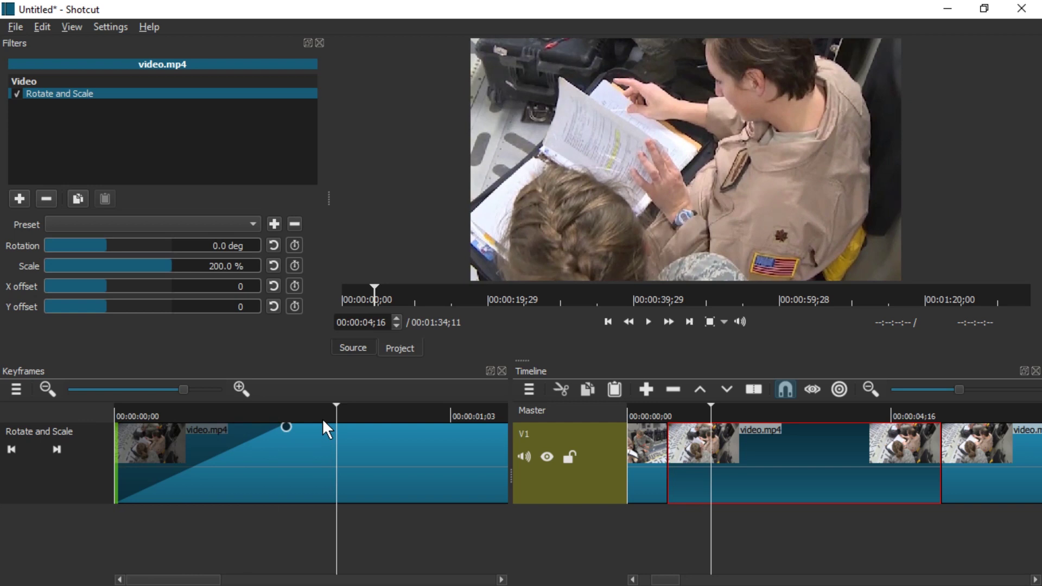
{"action": "key", "text": "space"}
{"action": "left_click", "coordinate": [12, 450]}
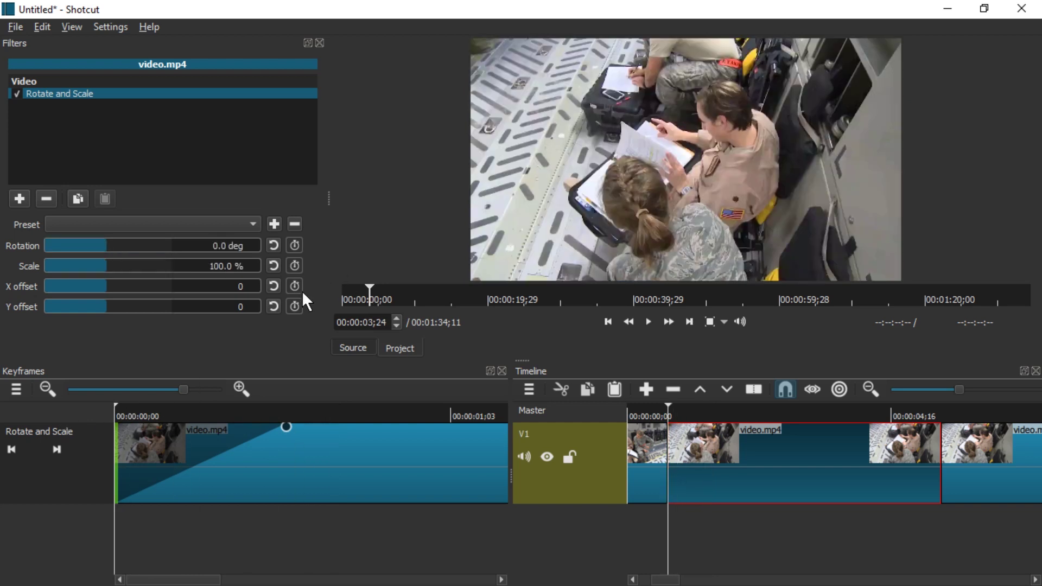
{"action": "left_click", "coordinate": [297, 285]}
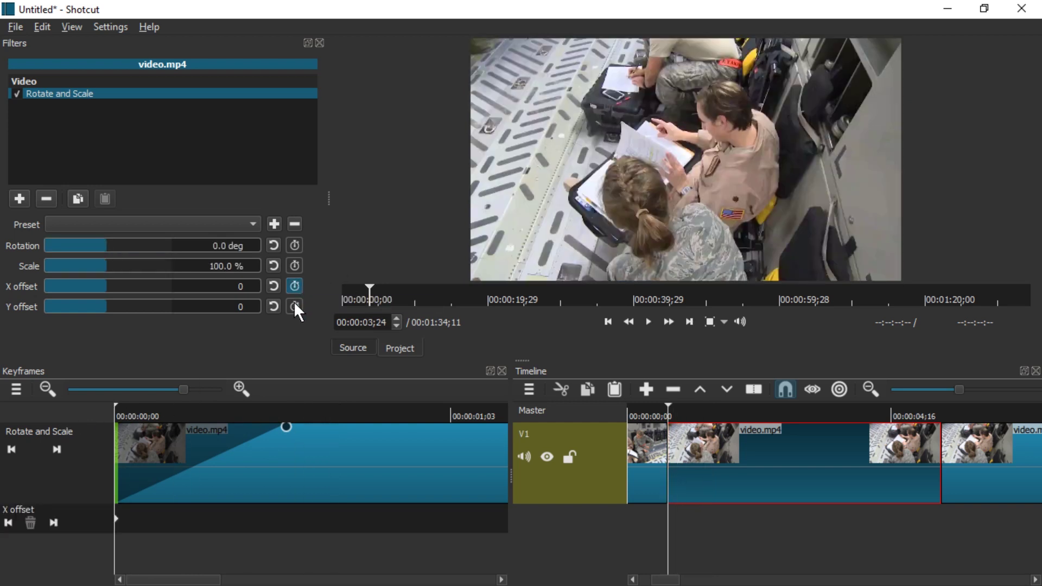
{"action": "left_click", "coordinate": [295, 307]}
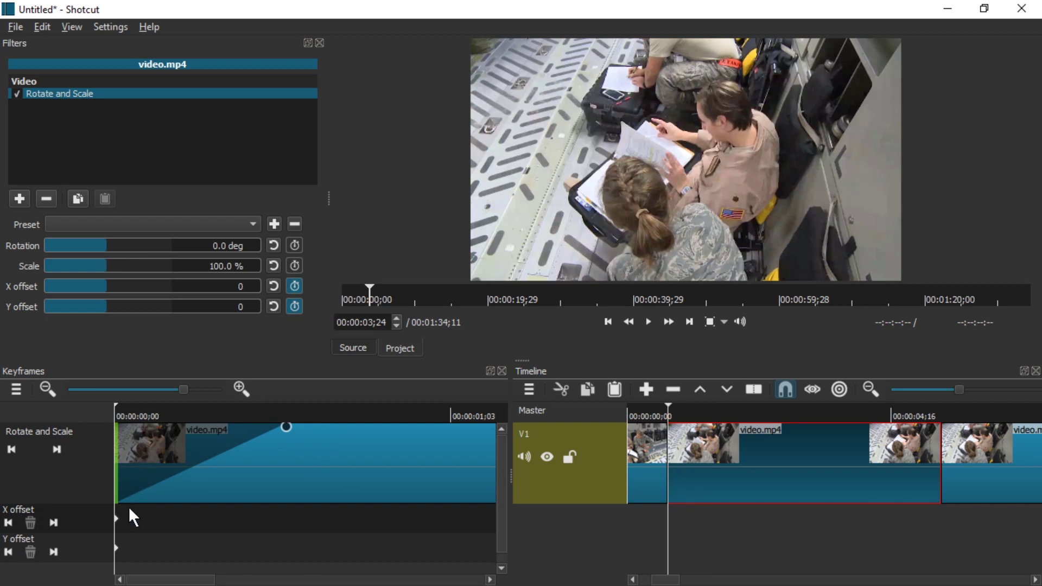
Set the first X offset and Y offset keyframes to Discrete.
{"action": "right_click", "coordinate": [118, 525]}
{"action": "mouse_move", "coordinate": [187, 528]}
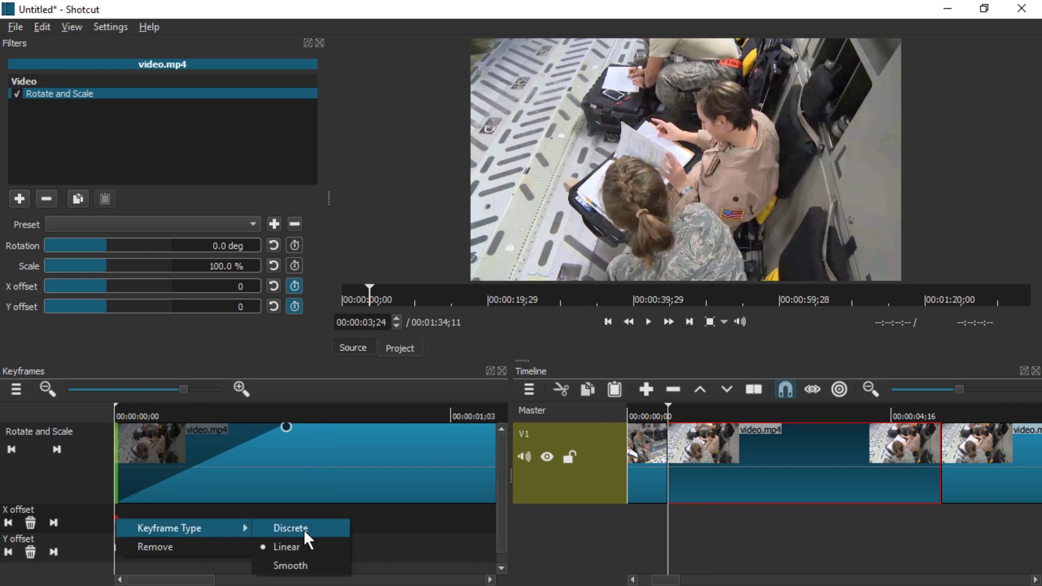
{"action": "left_click", "coordinate": [302, 525]}
{"action": "right_click", "coordinate": [116, 546]}
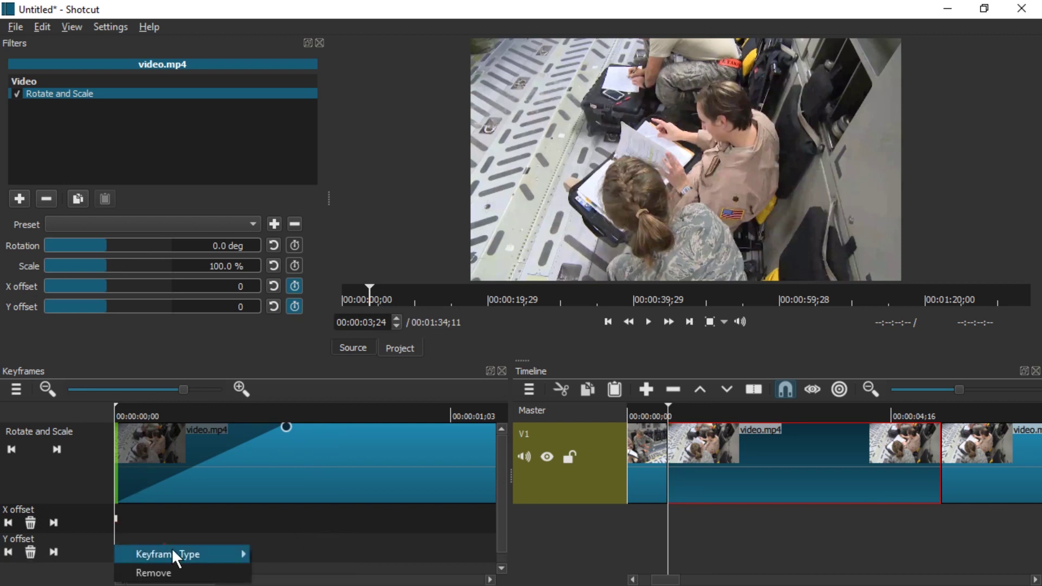
{"action": "mouse_move", "coordinate": [179, 554]}
{"action": "left_click", "coordinate": [302, 538]}
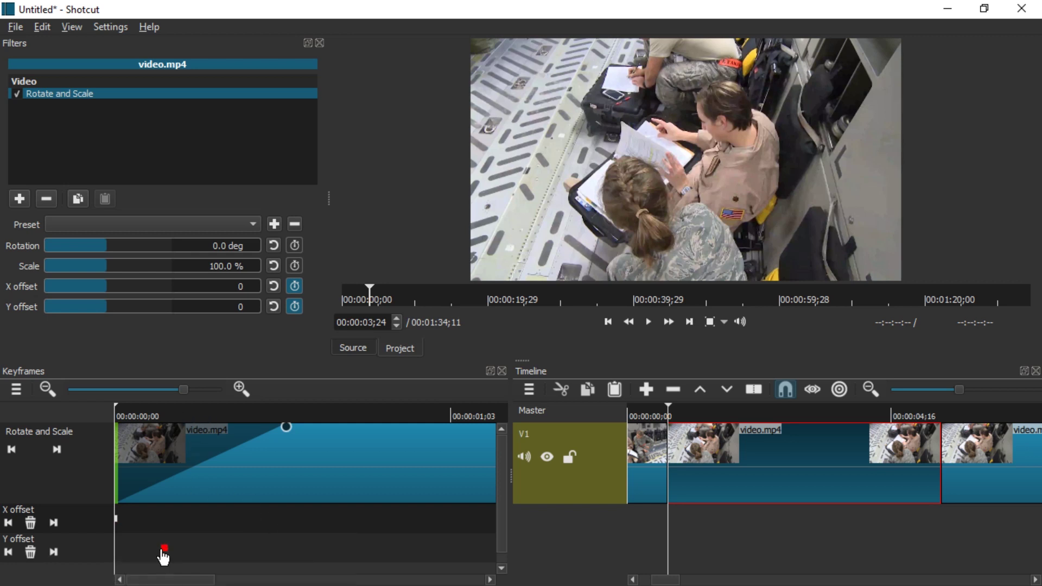
At the 200% zoom peak, set X offset to 225 and Y offset to 25.
{"action": "left_click_drag", "start_coordinate": [197, 411], "coordinate": [294, 409]}
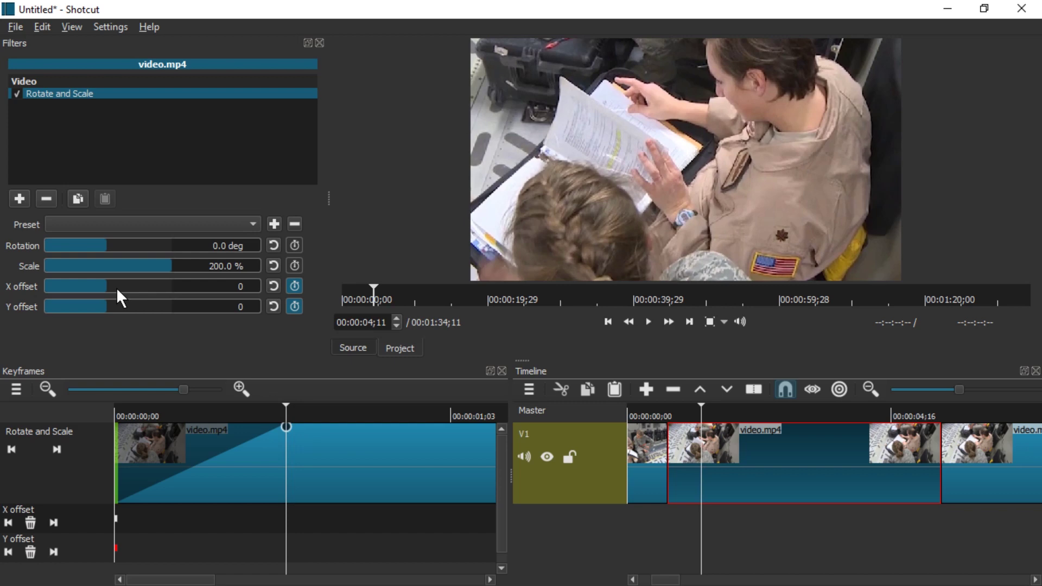
{"action": "mouse_move", "coordinate": [116, 288]}
{"action": "left_mouse_down"}
{"action": "mouse_move", "coordinate": [99, 285]}
{"action": "mouse_move", "coordinate": [119, 285]}
{"action": "mouse_move", "coordinate": [97, 305]}
{"action": "mouse_move", "coordinate": [120, 305]}
{"action": "mouse_move", "coordinate": [108, 304]}
{"action": "left_mouse_up"}
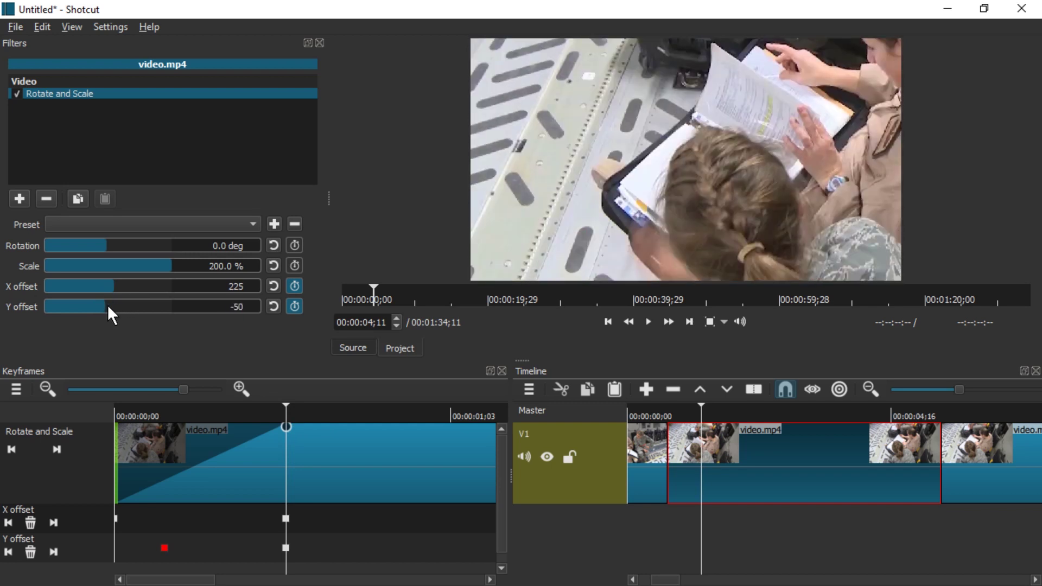
{"action": "left_click_drag", "start_coordinate": [108, 306], "coordinate": [110, 305]}
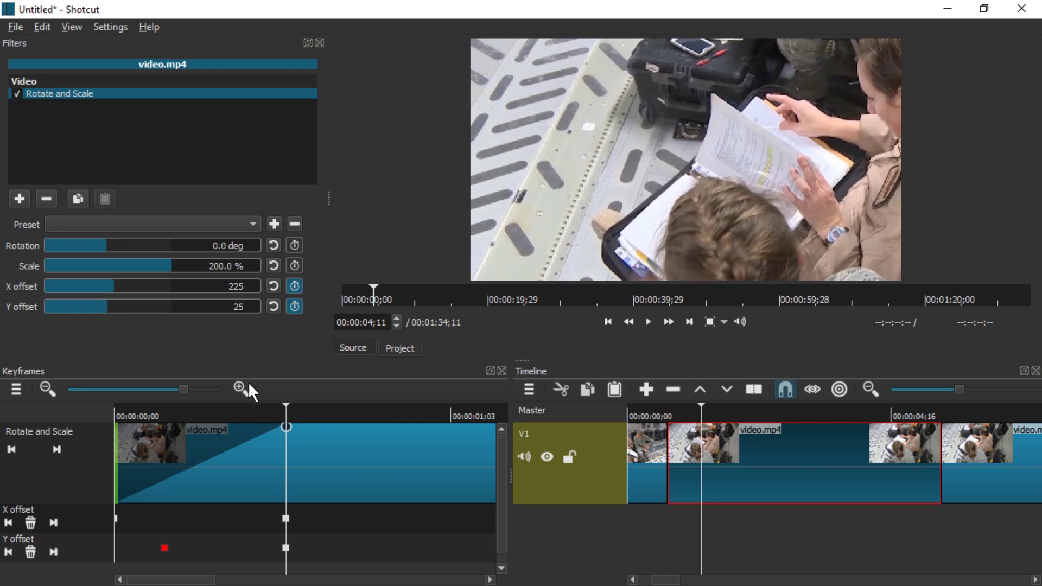
Drag the first Y offset keyframe to the clip start and play back the animation.
{"action": "left_click", "coordinate": [166, 551]}
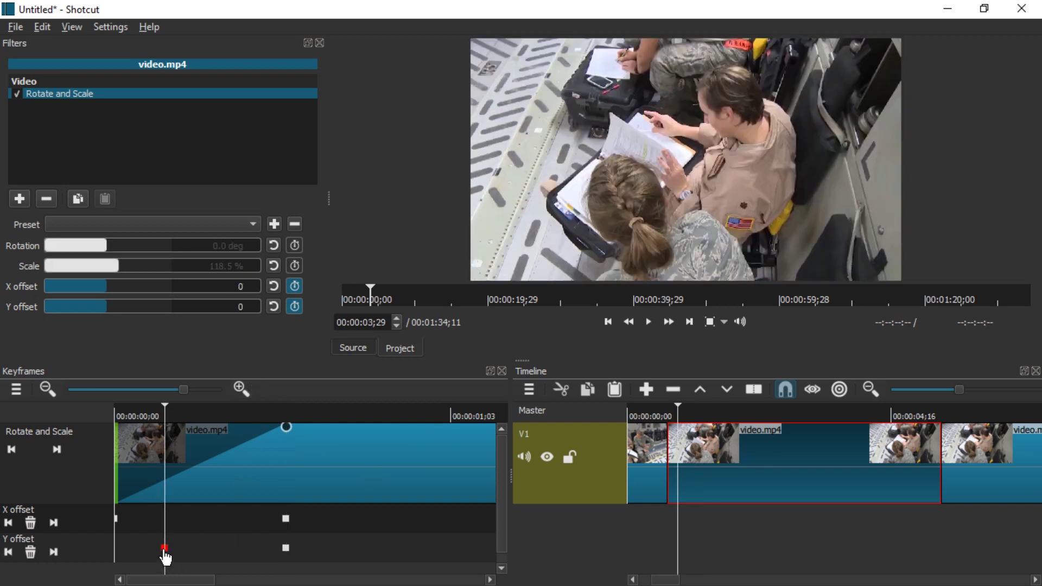
{"action": "left_click_drag", "start_coordinate": [166, 551], "coordinate": [89, 550]}
{"action": "key", "text": "space"}
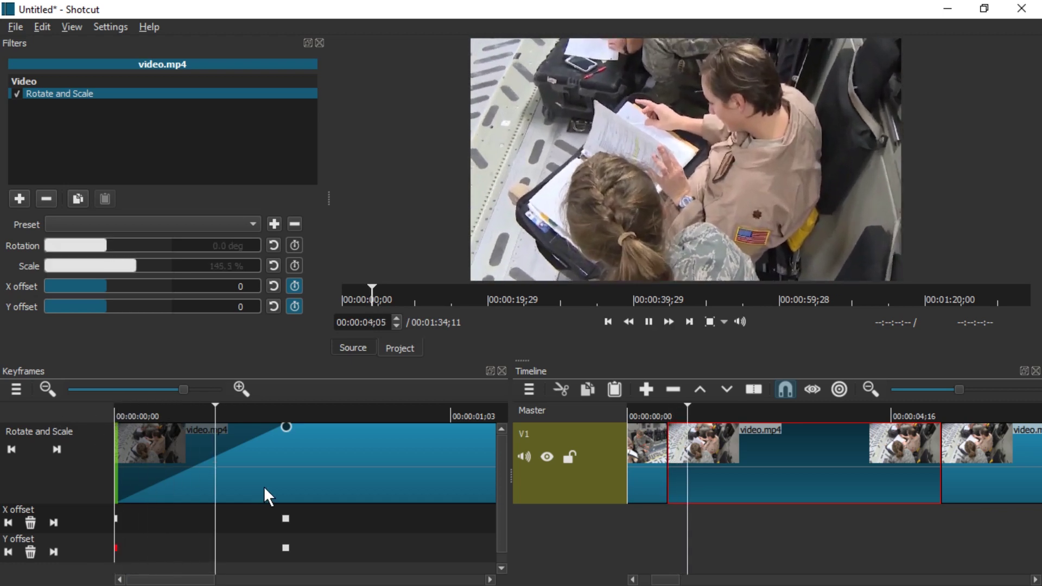
{"action": "key", "text": "space"}
{"action": "left_click_drag", "start_coordinate": [259, 404], "coordinate": [235, 415]}
Make the later Y offset and X offset keyframes Linear.
{"action": "right_click", "coordinate": [287, 549]}
{"action": "mouse_move", "coordinate": [341, 559]}
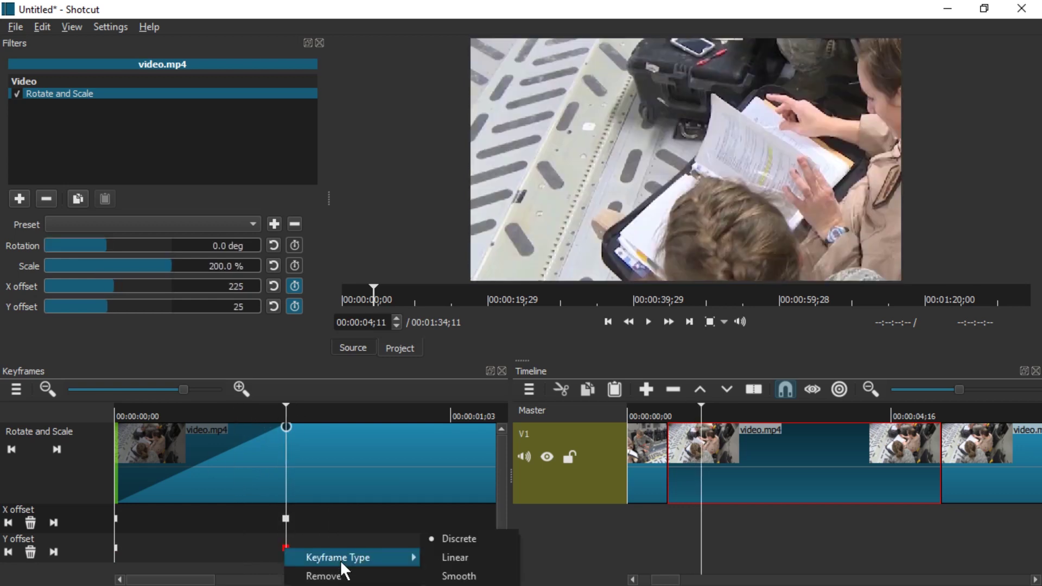
{"action": "left_click", "coordinate": [491, 558]}
{"action": "right_click", "coordinate": [286, 520]}
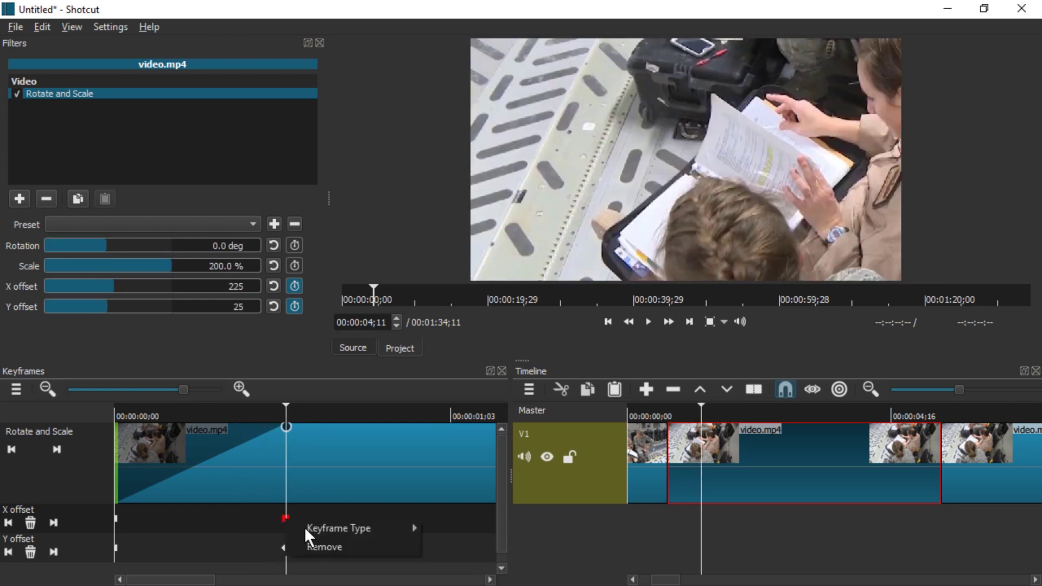
{"action": "mouse_move", "coordinate": [347, 528]}
{"action": "left_click", "coordinate": [478, 546]}
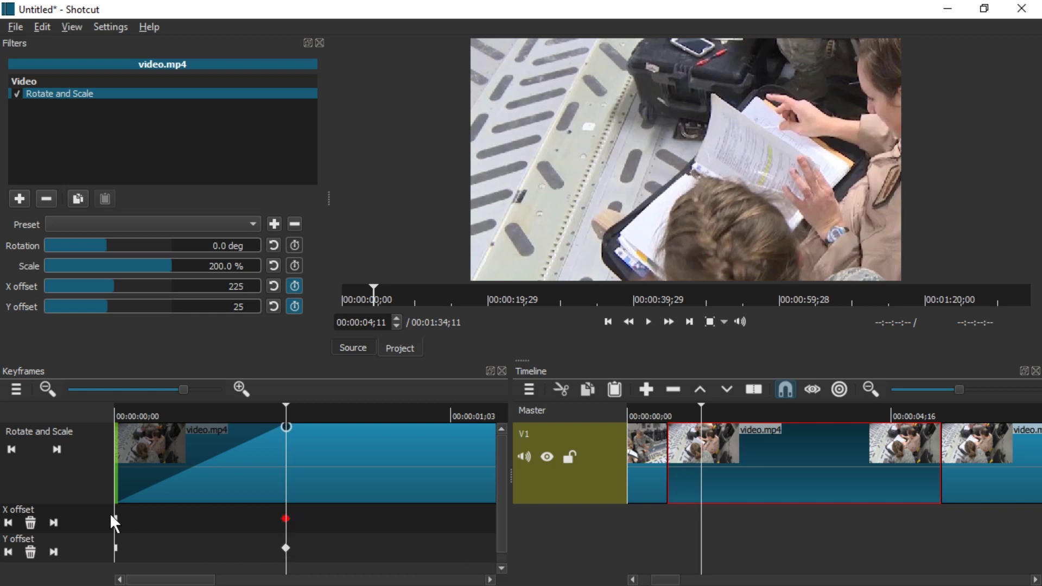
Make the first X offset and Y offset keyframes Linear.
{"action": "right_click", "coordinate": [121, 527]}
{"action": "mouse_move", "coordinate": [233, 532]}
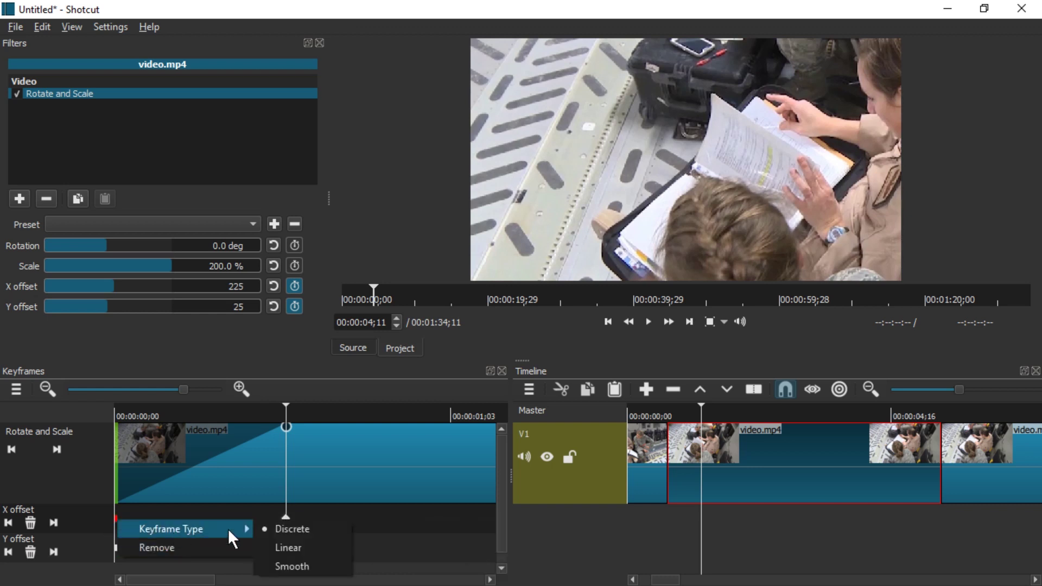
{"action": "left_click", "coordinate": [298, 546]}
{"action": "right_click", "coordinate": [115, 548]}
{"action": "mouse_move", "coordinate": [139, 550]}
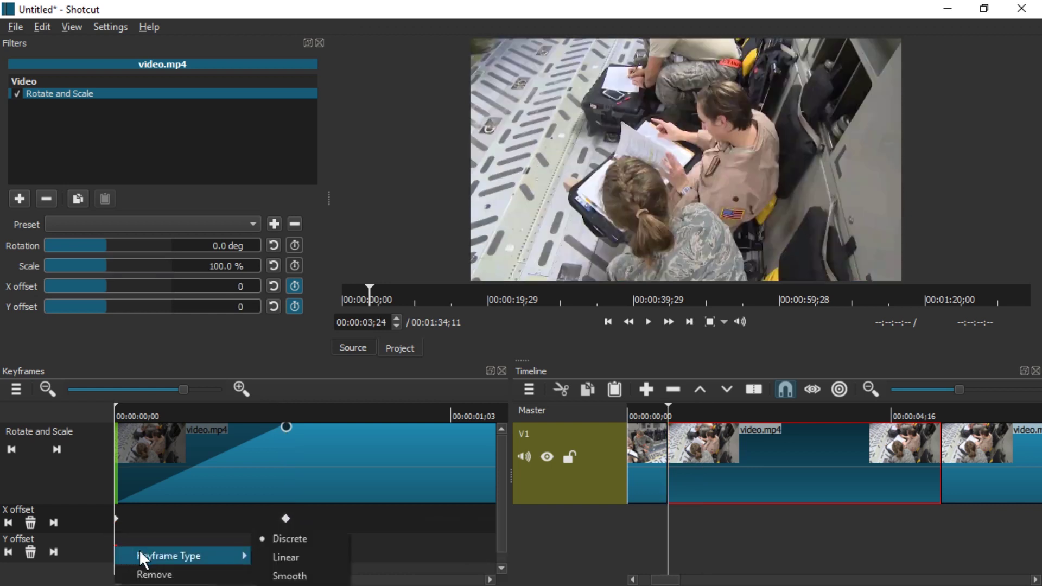
{"action": "left_click", "coordinate": [271, 555]}
Preview the zoom-in toward the subject, then jump to the clip end.
{"action": "left_click", "coordinate": [666, 407]}
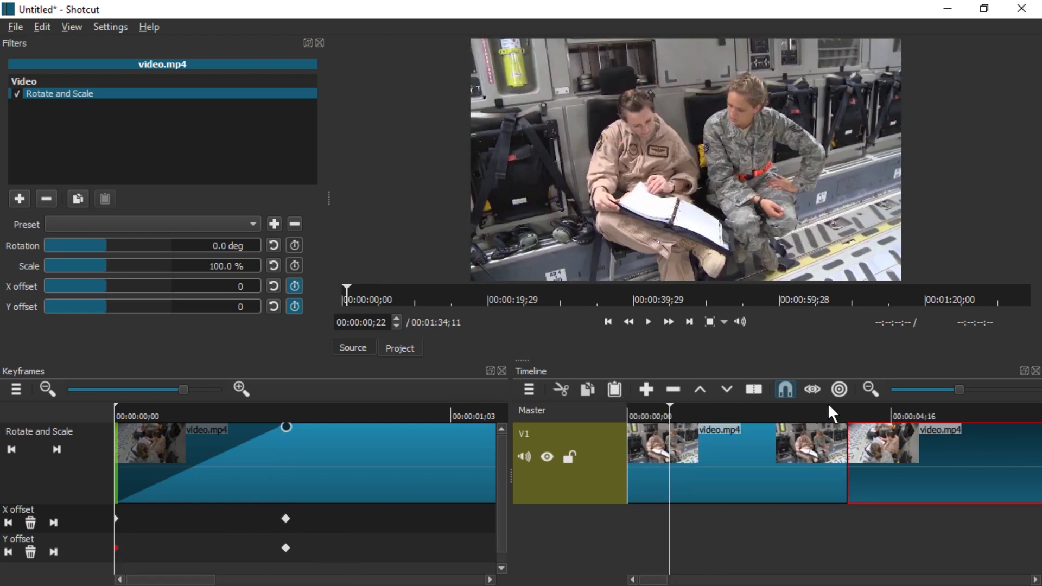
{"action": "left_click", "coordinate": [828, 405]}
{"action": "key", "text": "space"}
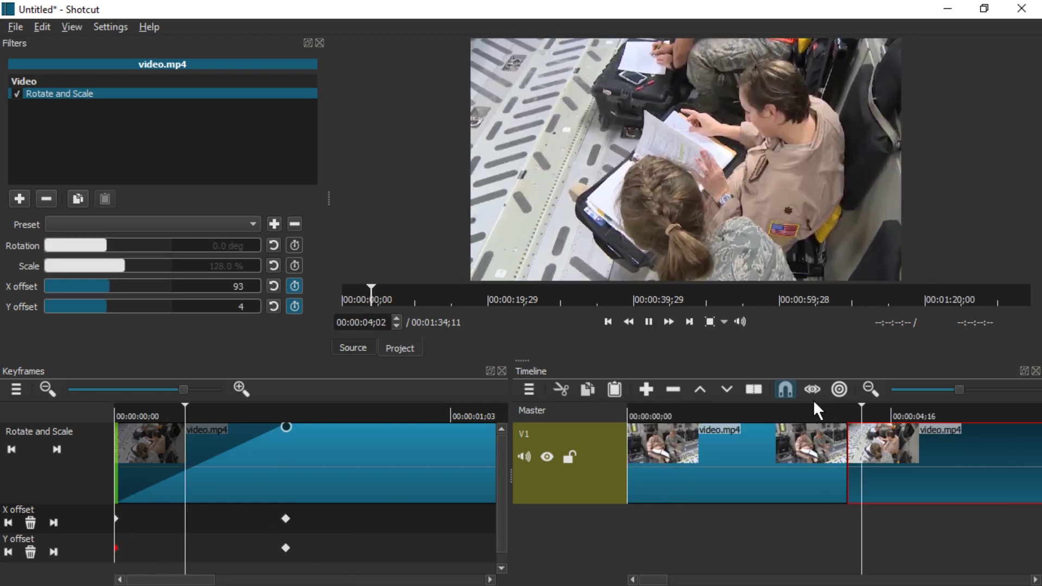
{"action": "left_click", "coordinate": [812, 407]}
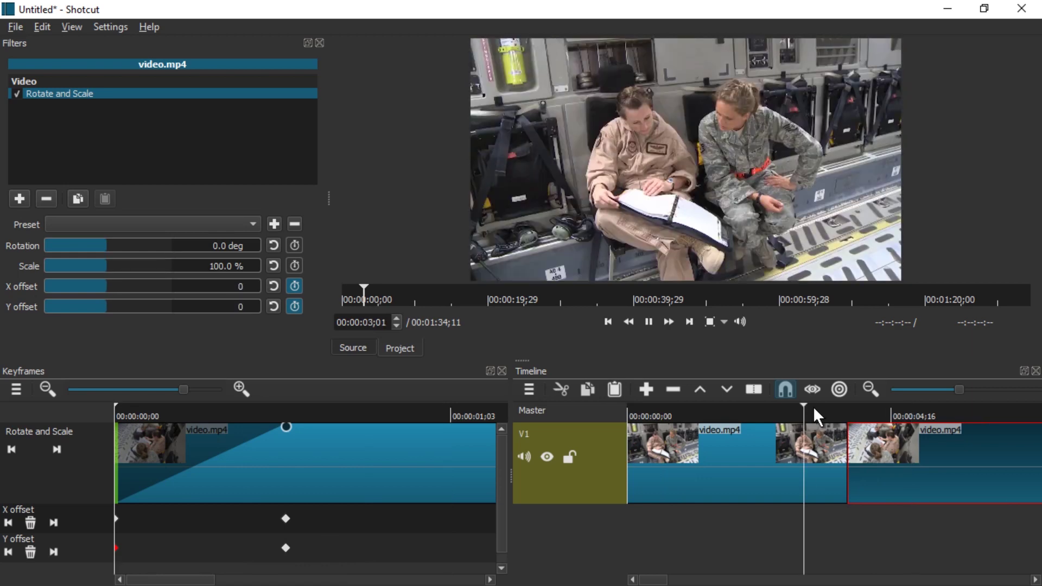
{"action": "left_click", "coordinate": [814, 409]}
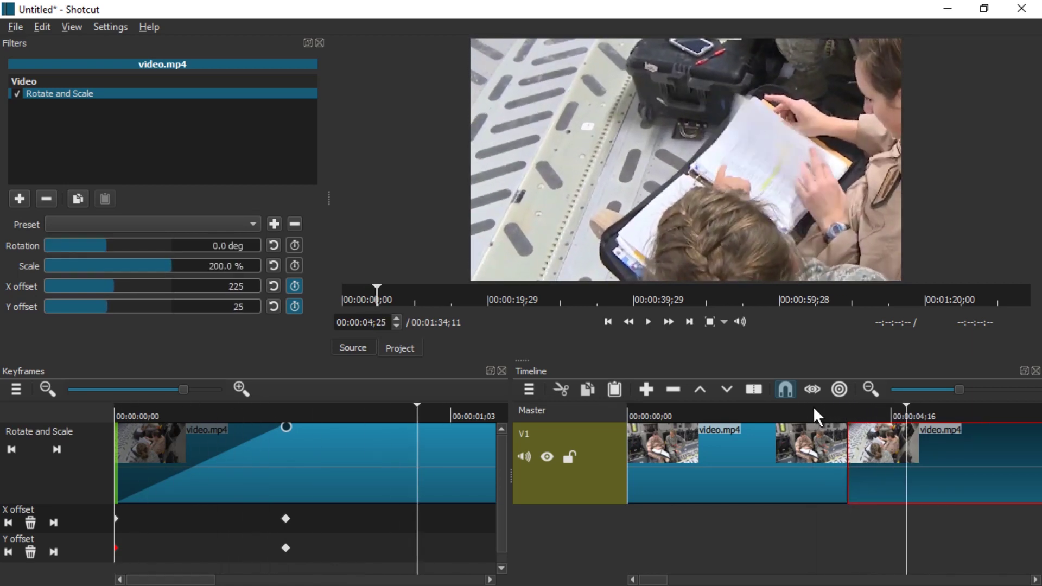
{"action": "left_click", "coordinate": [814, 408]}
{"action": "key", "text": "space"}
{"action": "key", "text": "Down"}
{"action": "key", "text": "Down"}
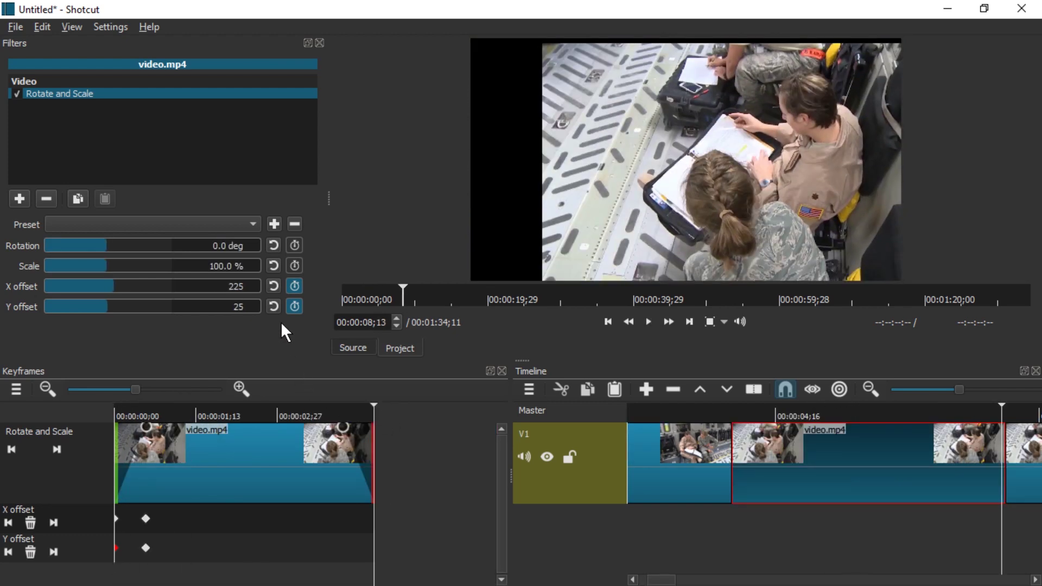
At 07;28, add keyframes holding X offset 225 and Y offset 25 before the zoom-out.
{"action": "left_click", "coordinate": [345, 412]}
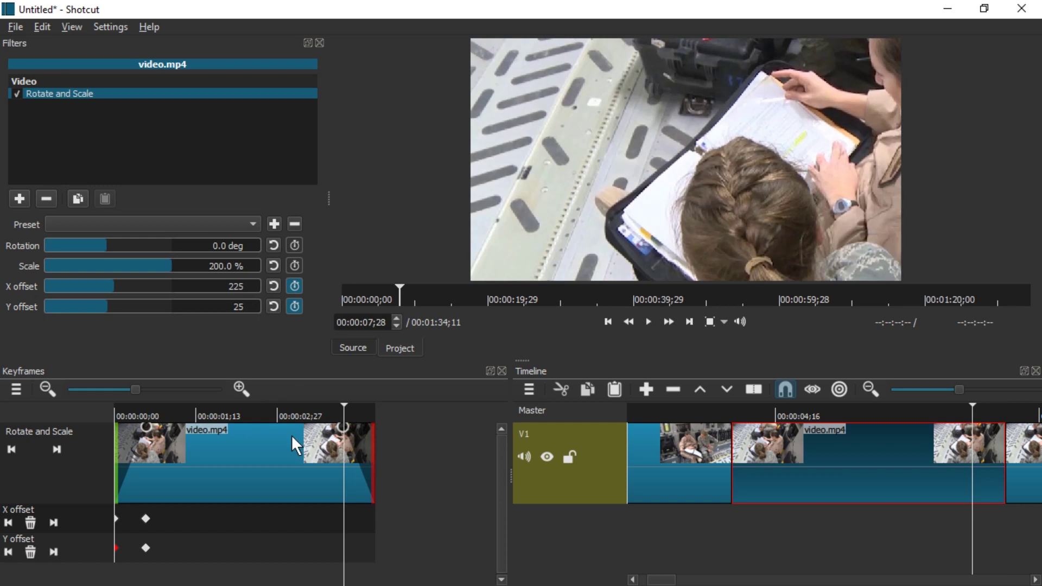
{"action": "double_click", "coordinate": [224, 293]}
{"action": "key", "text": "Down"}
{"action": "key", "text": "Up"}
{"action": "double_click", "coordinate": [234, 308]}
{"action": "key", "text": "Return"}
{"action": "left_click", "coordinate": [115, 549]}
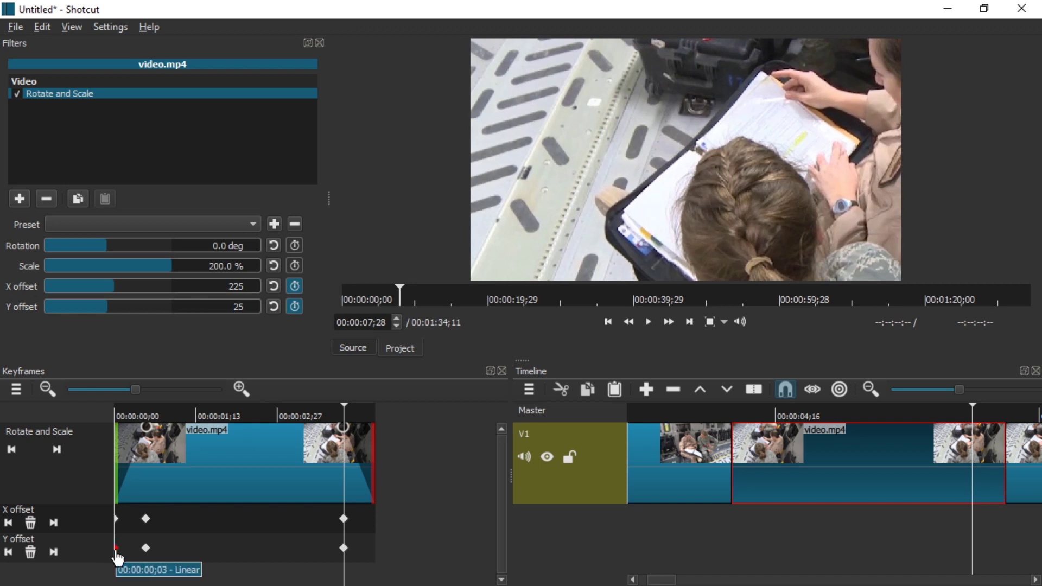
{"action": "left_click", "coordinate": [386, 414]}
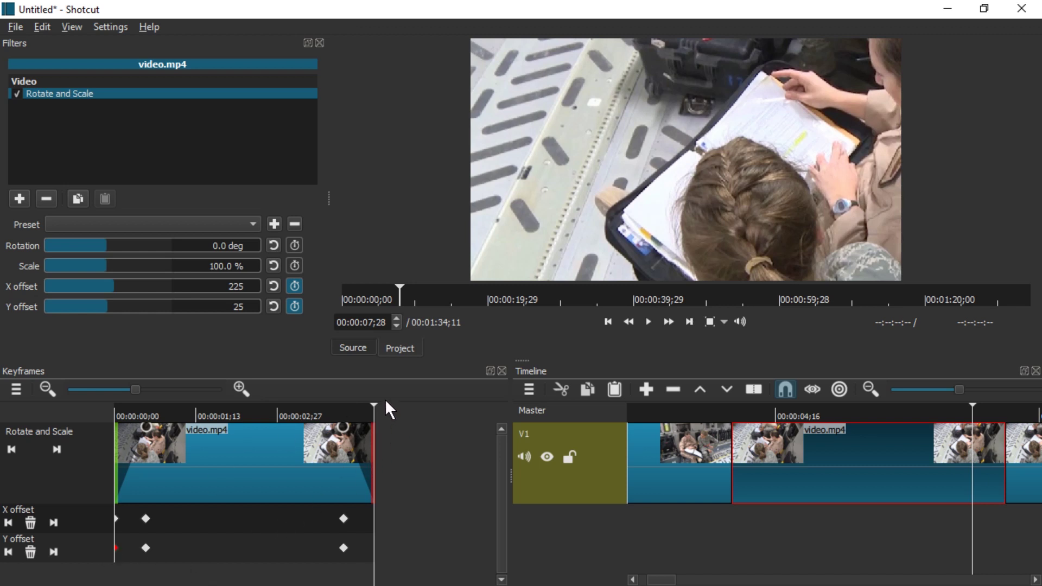
At the clip end, keyframe X offset 225 and reset Y offset to 0.
{"action": "left_click", "coordinate": [238, 286]}
{"action": "key", "text": "Return"}
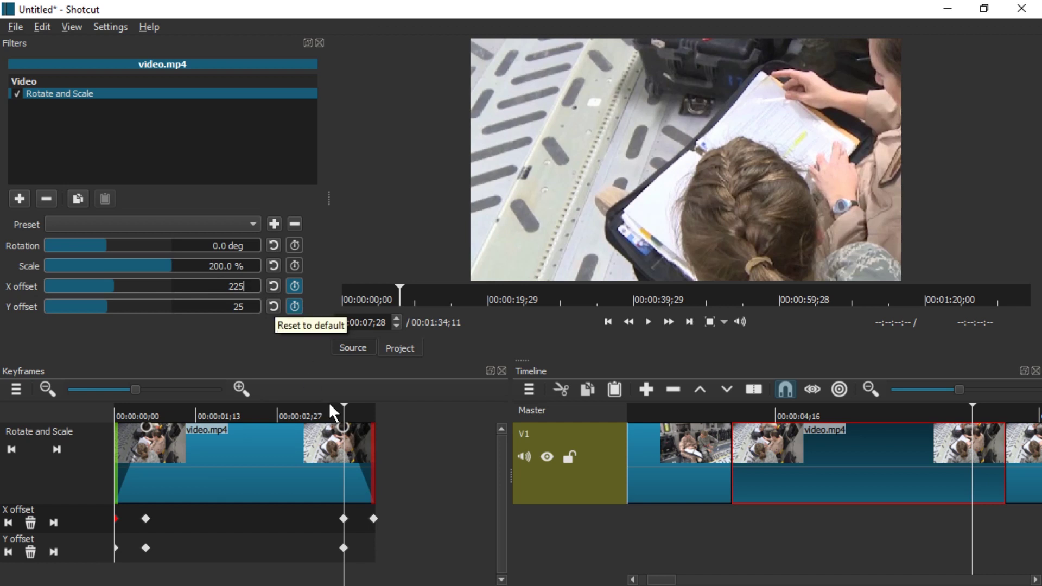
{"action": "left_click", "coordinate": [368, 415]}
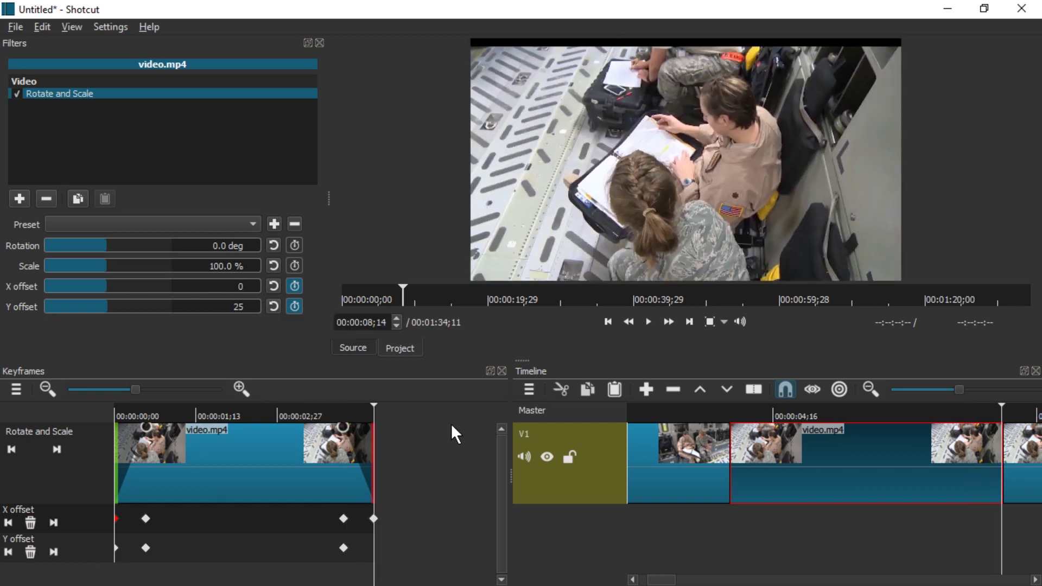
{"action": "left_click", "coordinate": [273, 306]}
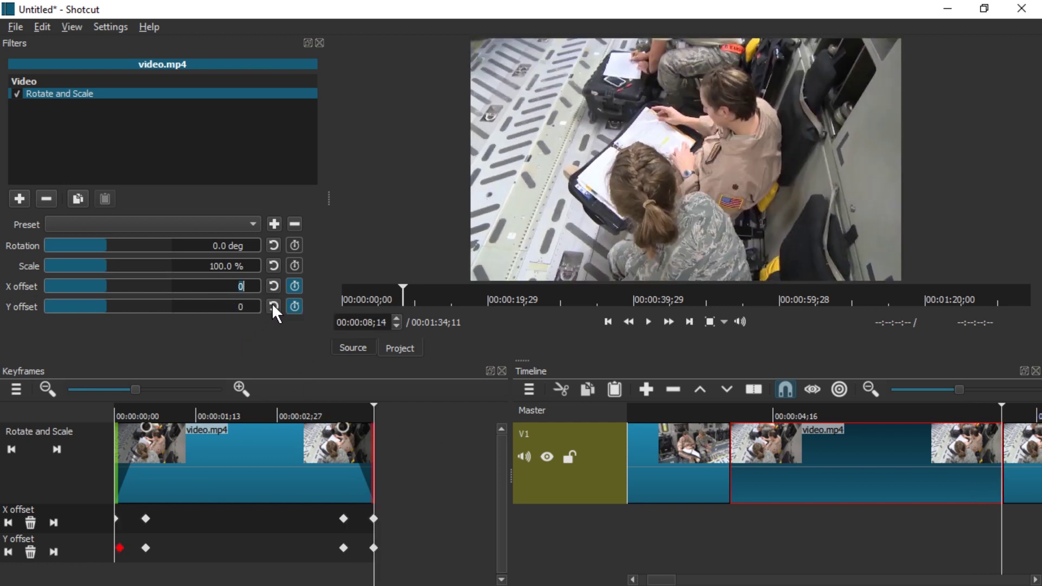
Delete the stray Y offset keyframes.
{"action": "right_click", "coordinate": [121, 546]}
{"action": "left_click", "coordinate": [118, 548]}
{"action": "key", "text": "Delete"}
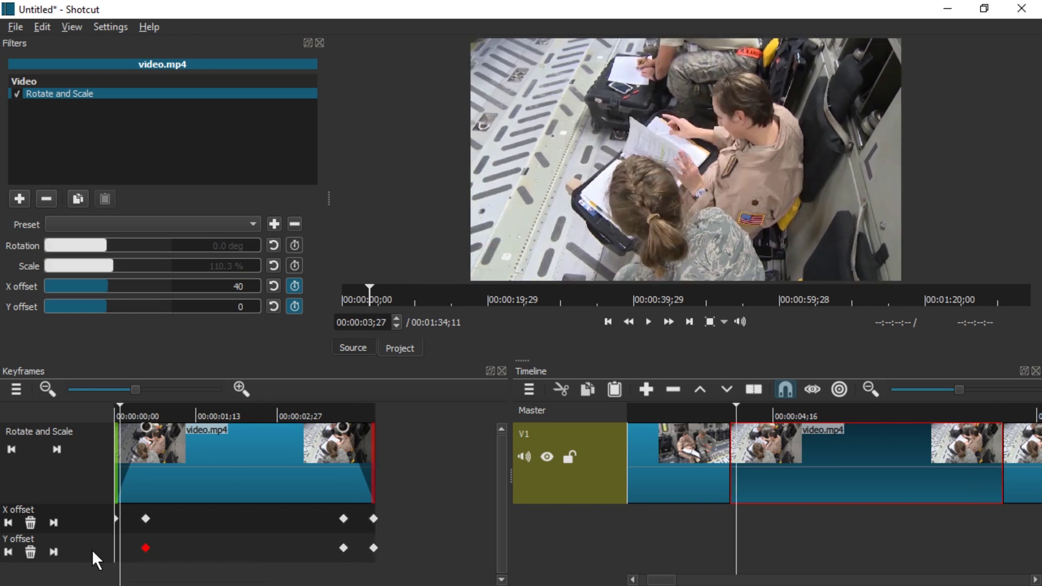
{"action": "key", "text": "Delete"}
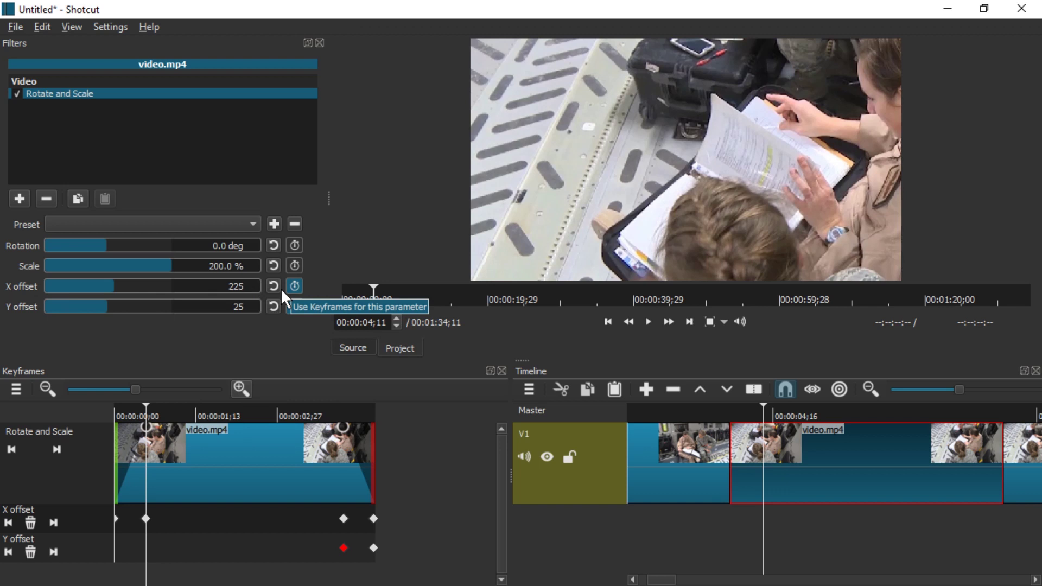
Re-add a Y offset keyframe at the clip start, reset it to 0, and select the next clip.
{"action": "left_click", "coordinate": [225, 283]}
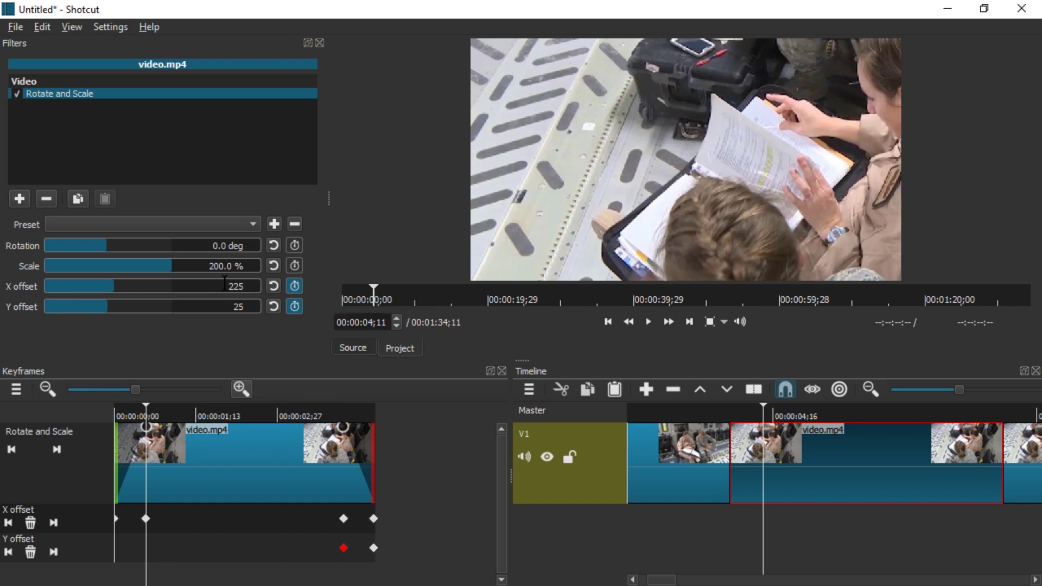
{"action": "double_click", "coordinate": [224, 283]}
{"action": "key", "text": "Tab"}
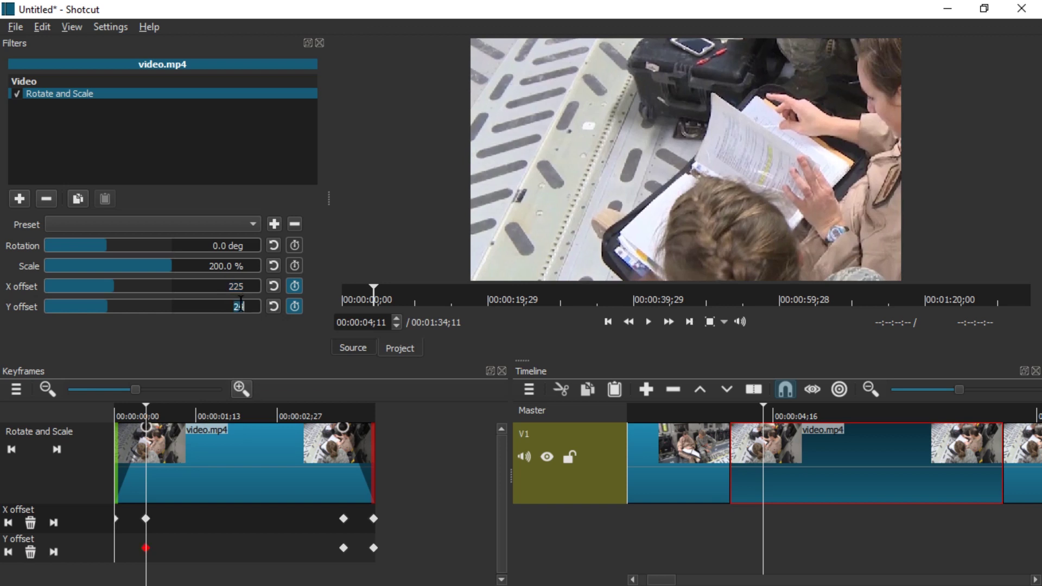
{"action": "key", "text": "Down"}
{"action": "left_click", "coordinate": [137, 404]}
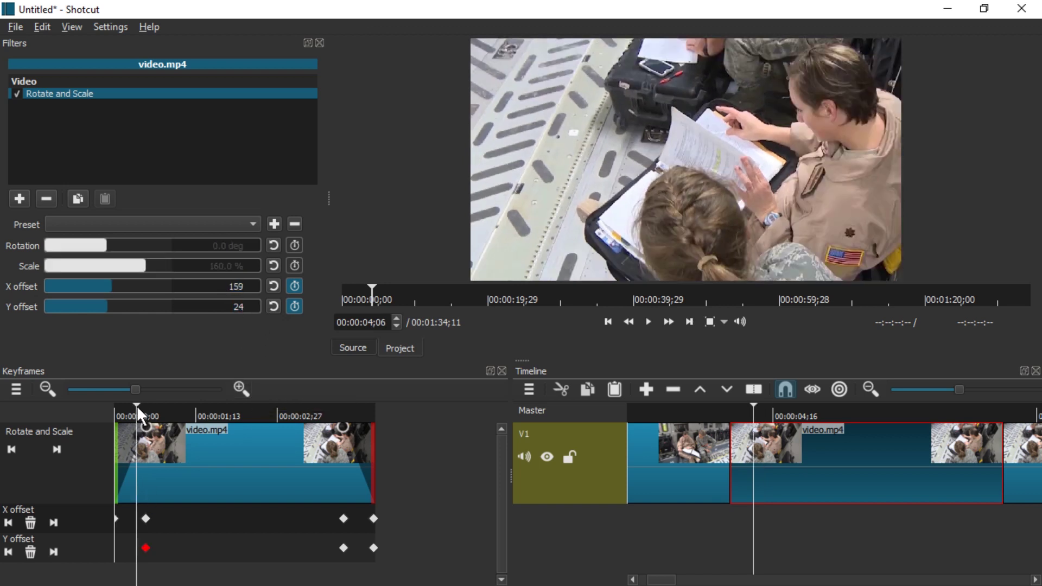
{"action": "key", "text": "Up"}
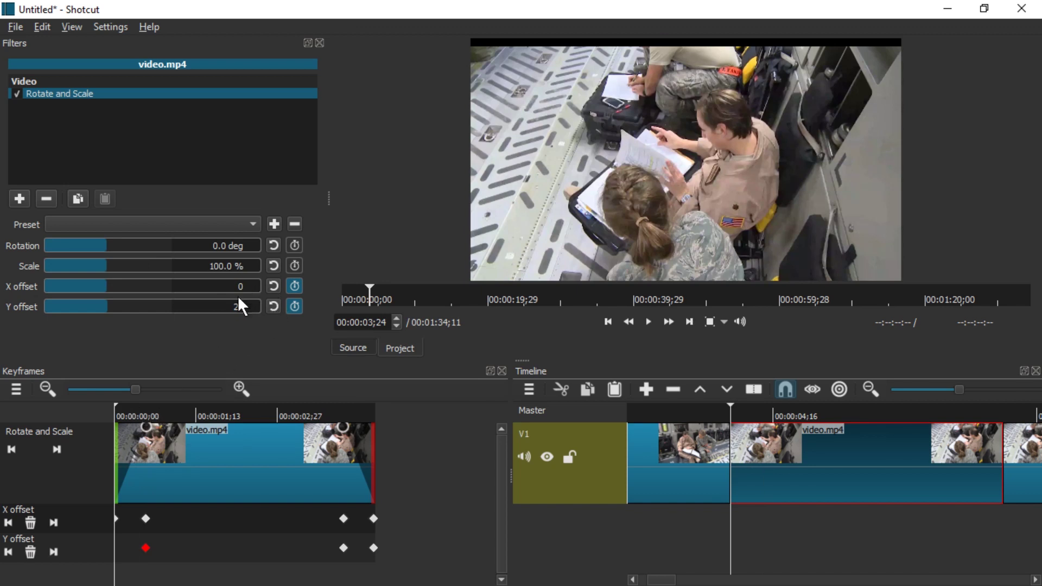
{"action": "left_click", "coordinate": [272, 306]}
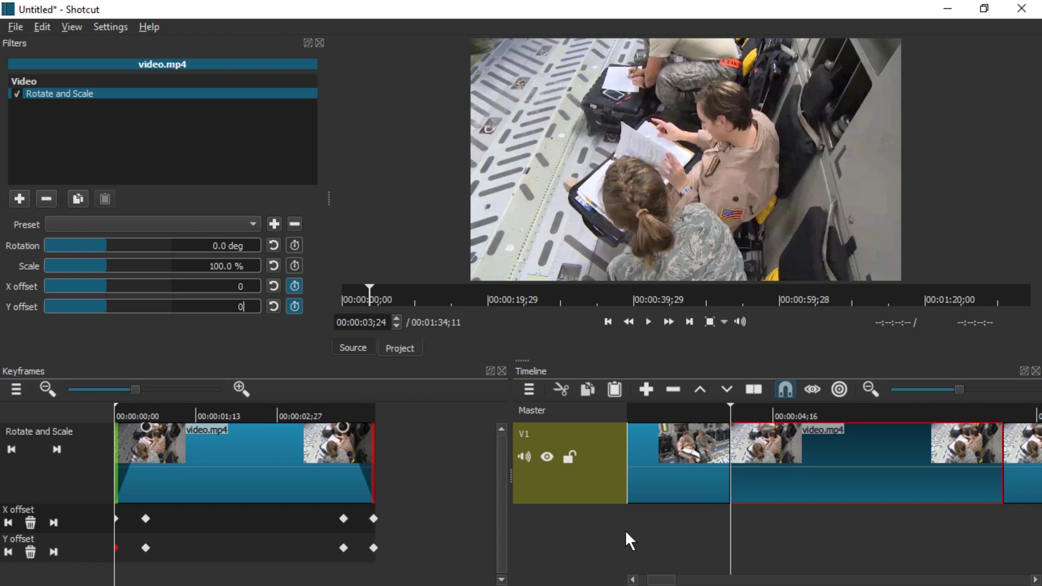
{"action": "left_click", "coordinate": [675, 467]}
{"action": "left_click", "coordinate": [795, 459]}
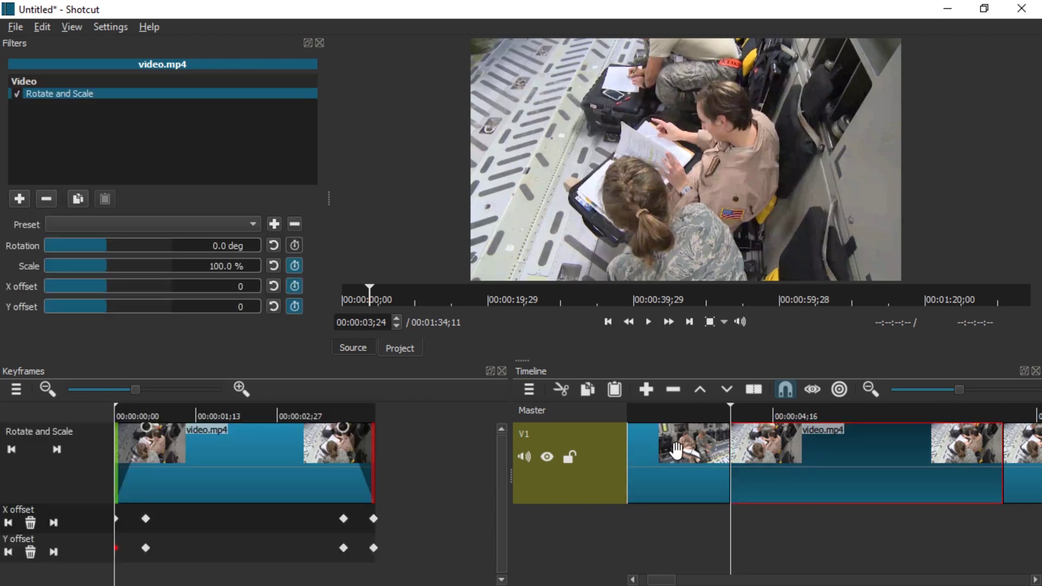
{"action": "left_click", "coordinate": [711, 451]}
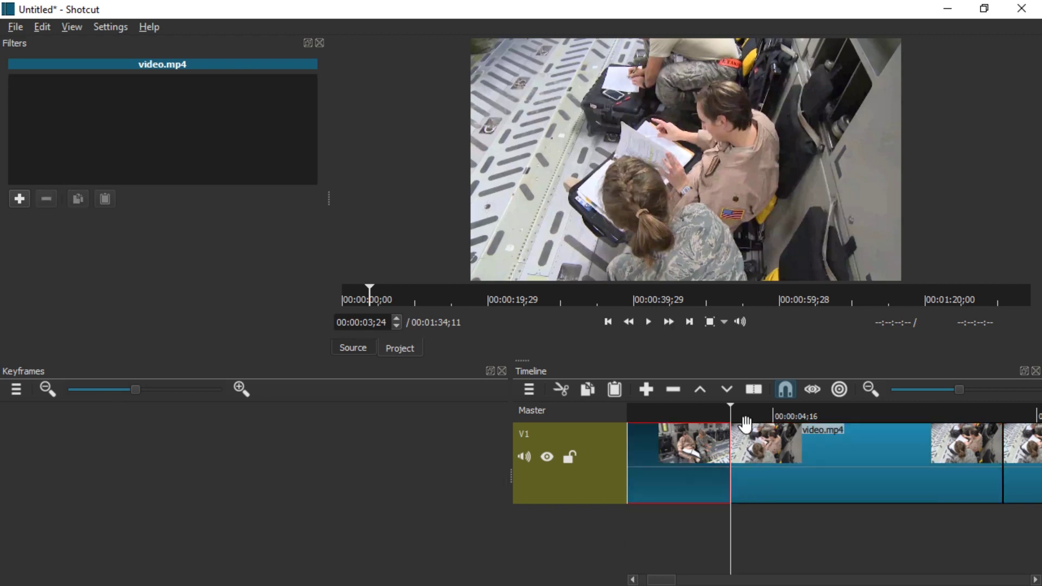
{"action": "left_click", "coordinate": [704, 415]}
{"action": "key", "text": "space"}
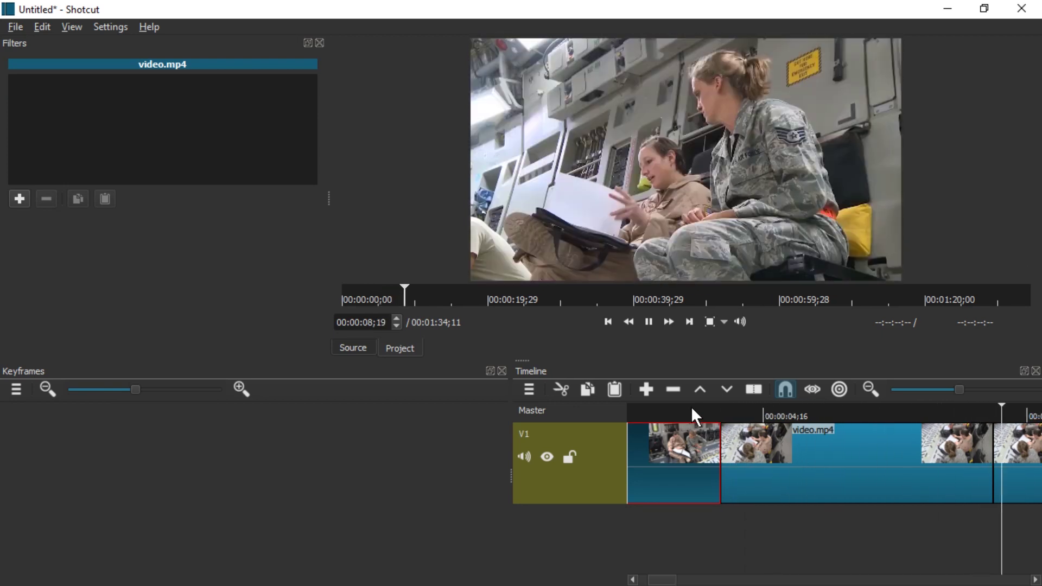
{"action": "key", "text": "minus"}
{"action": "key", "text": "space"}
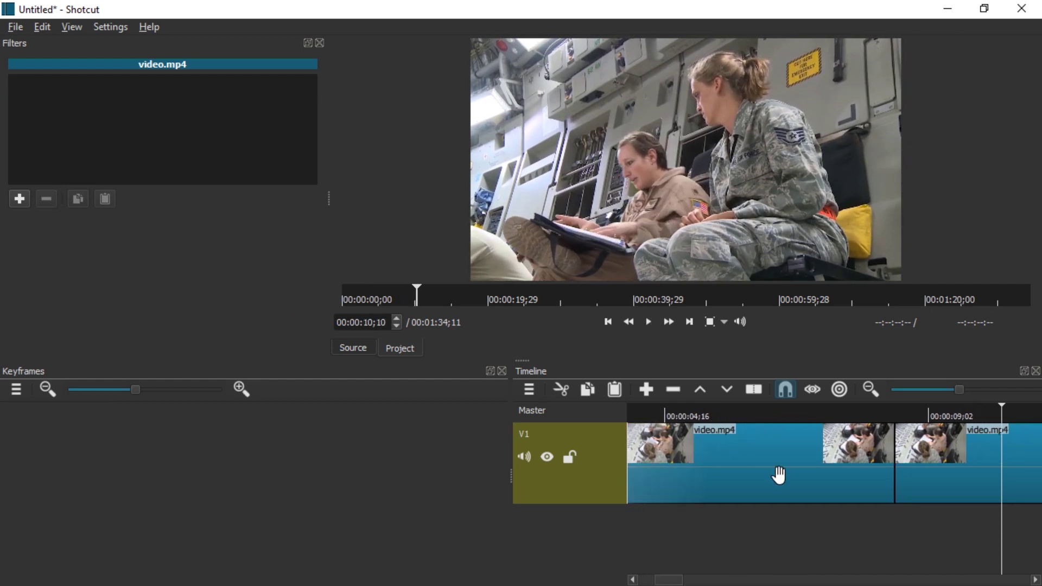
{"action": "key", "text": "minus"}
{"action": "key", "text": "minus"}
{"action": "key", "text": "minus"}
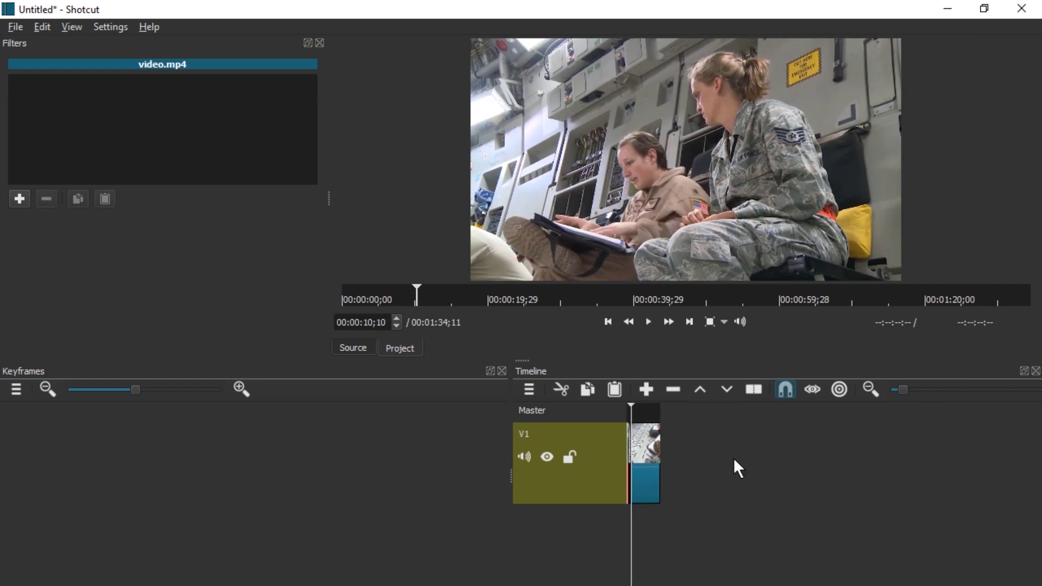
{"action": "key", "text": "0"}
{"action": "key", "text": "plus"}
{"action": "left_click_drag", "start_coordinate": [716, 417], "coordinate": [789, 430]}
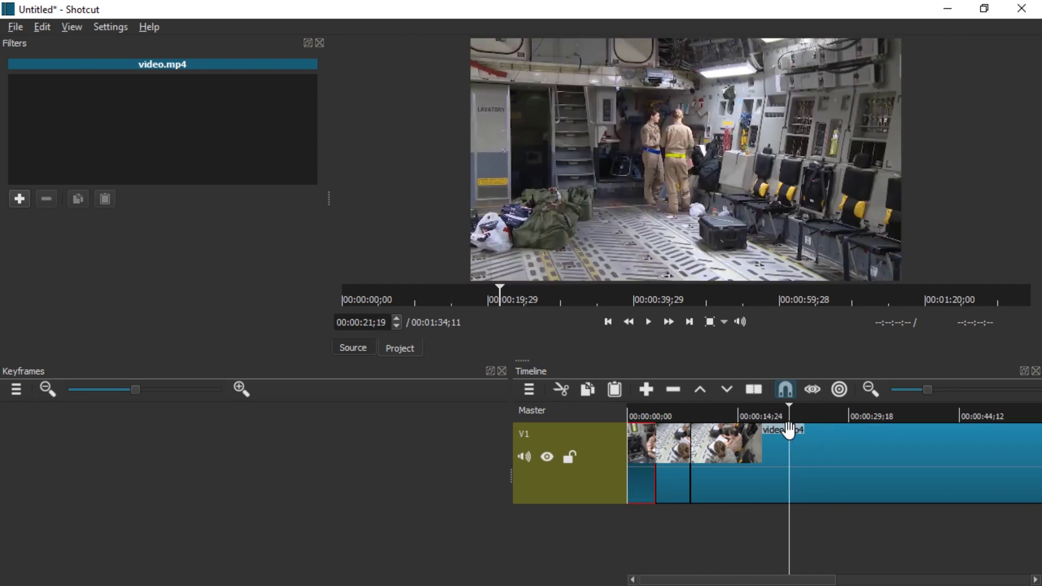
Split the clip at the playhead at 00:00:23;28.
{"action": "left_click", "coordinate": [805, 441]}
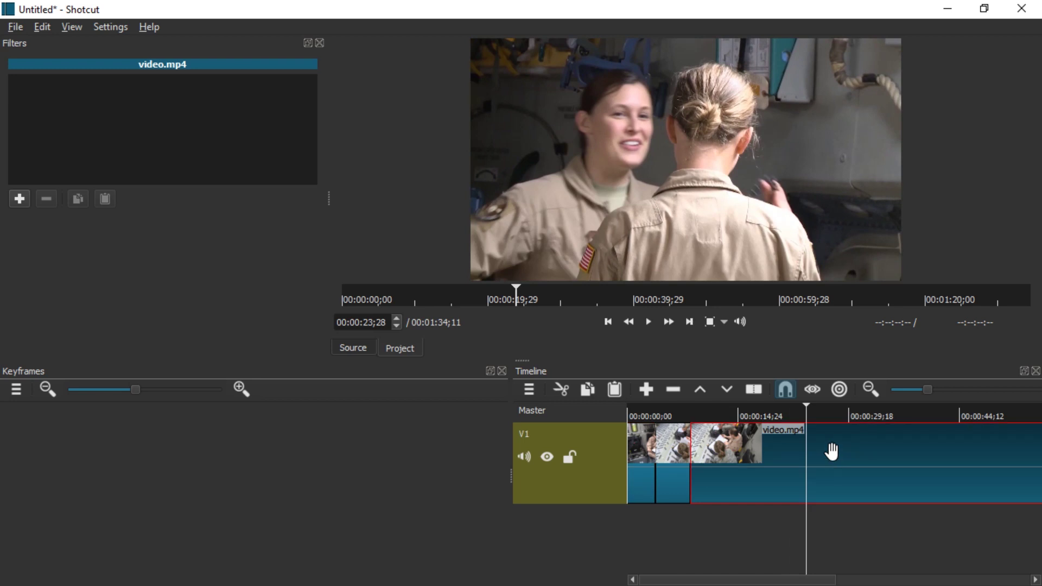
{"action": "key", "text": "s"}
{"action": "key", "text": "equal"}
{"action": "left_click", "coordinate": [946, 415]}
{"action": "left_click", "coordinate": [940, 415]}
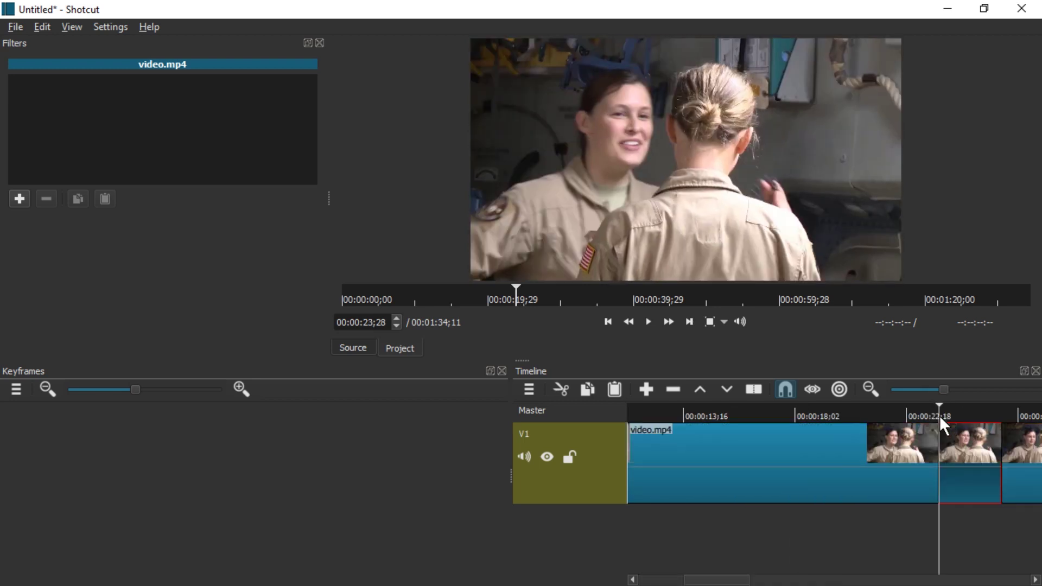
{"action": "left_click_drag", "start_coordinate": [722, 581], "coordinate": [744, 580]}
Add a Rotate and Scale filter to the new short clip via a 'scale' search.
{"action": "left_click", "coordinate": [18, 199]}
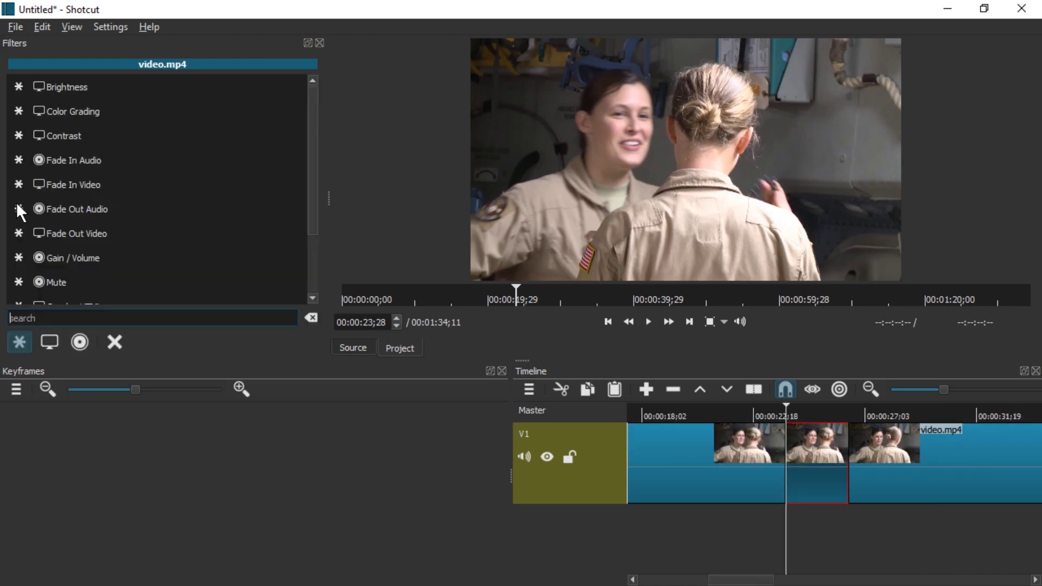
{"action": "type", "text": "scale"}
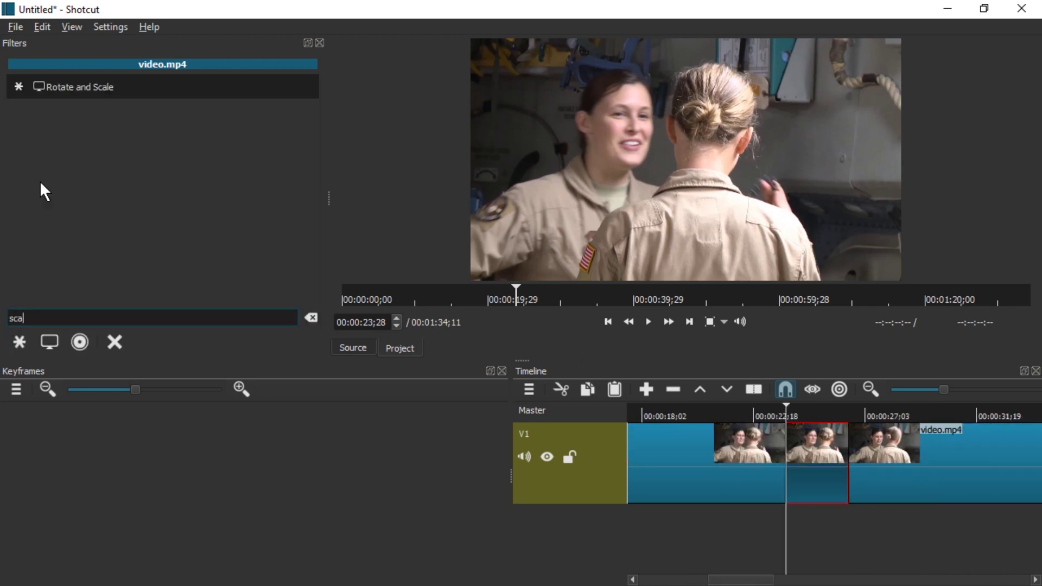
{"action": "left_click", "coordinate": [91, 95]}
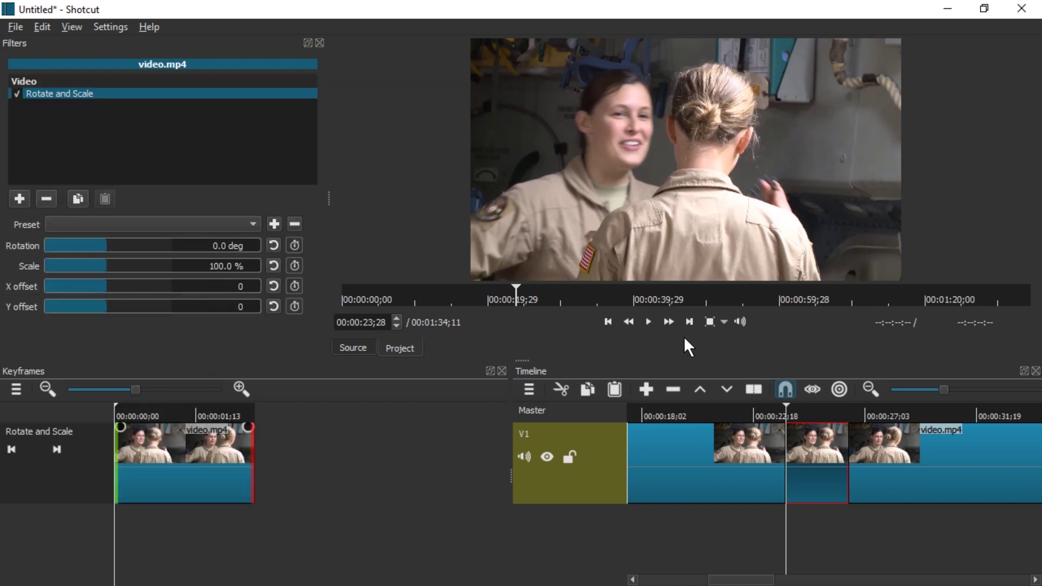
Shorten the zoom-in and zoom-out ramps, set Scale to 200, and step back near the clip start.
{"action": "left_click_drag", "start_coordinate": [124, 426], "coordinate": [136, 427]}
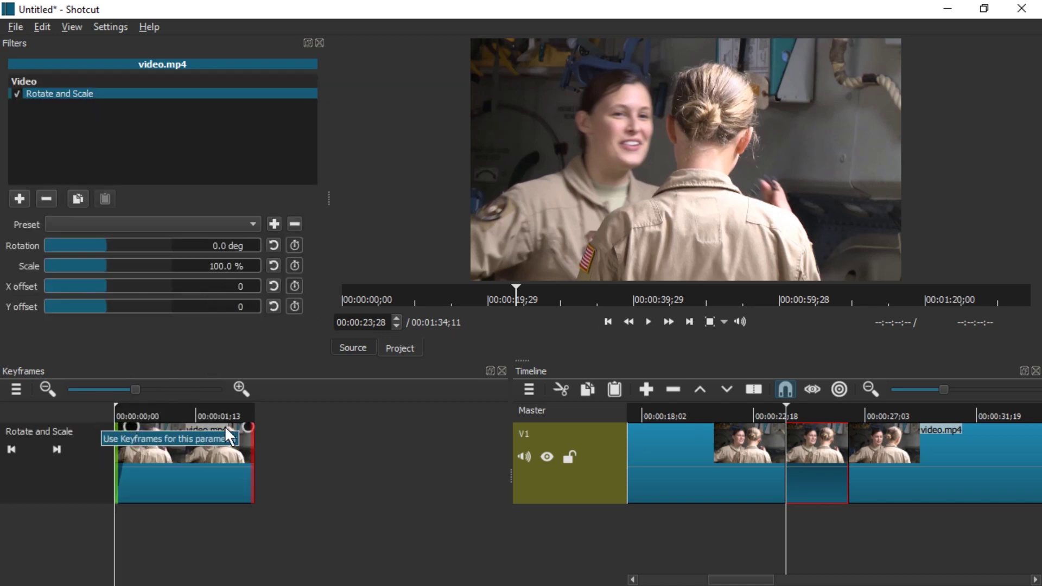
{"action": "left_click_drag", "start_coordinate": [249, 434], "coordinate": [223, 436]}
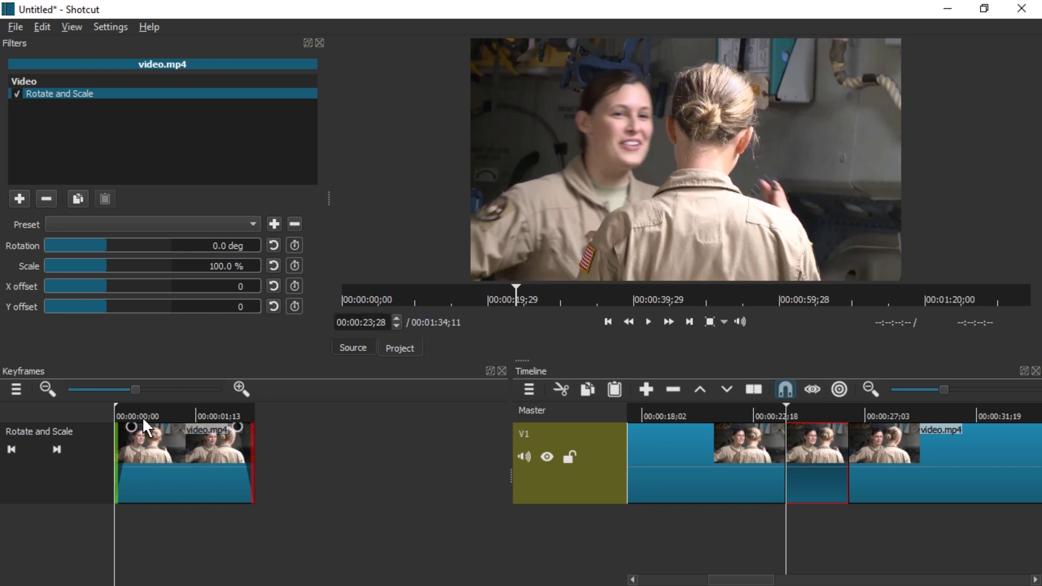
{"action": "left_click", "coordinate": [157, 416]}
{"action": "double_click", "coordinate": [215, 266]}
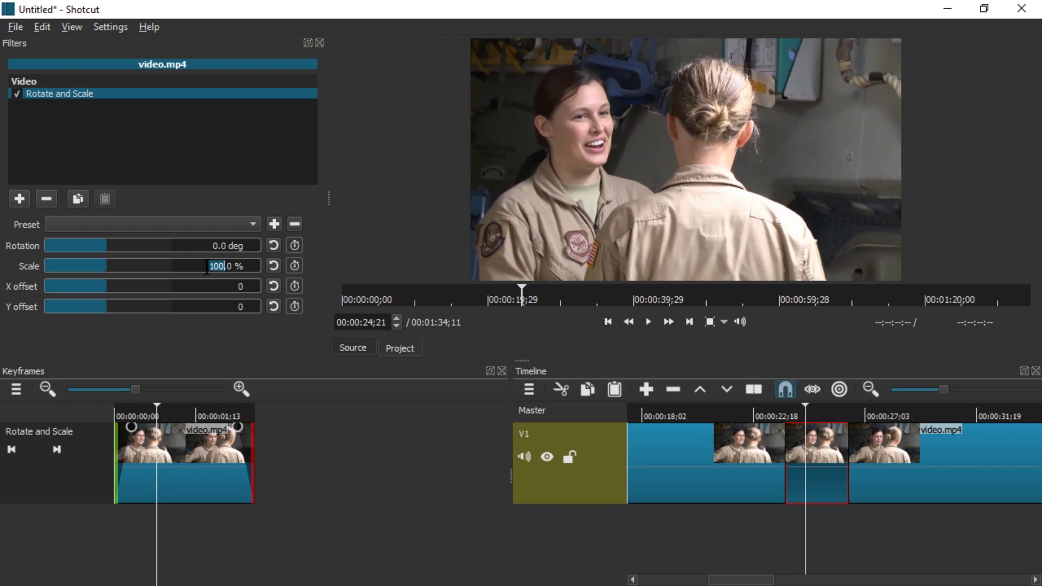
{"action": "type", "text": "200"}
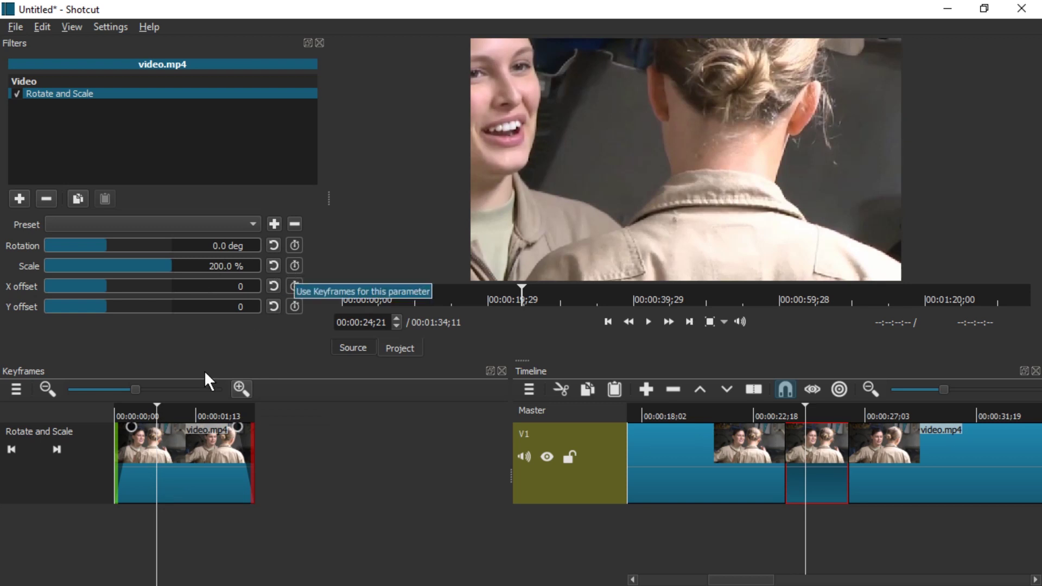
{"action": "left_click", "coordinate": [134, 414]}
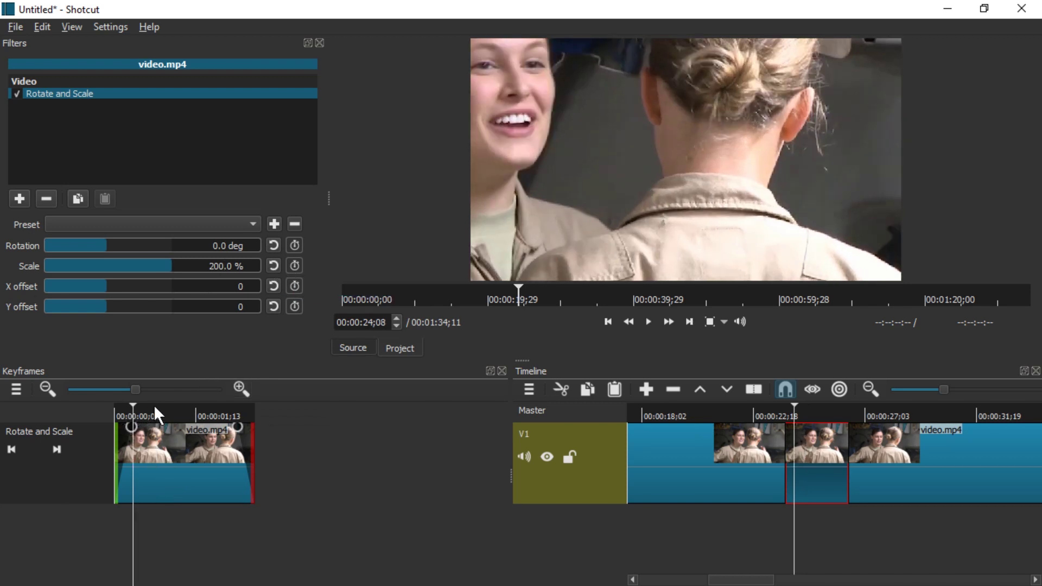
{"action": "key", "text": "Left"}
Enable X and Y offset keyframing and make the X offset keyframe Linear.
{"action": "left_click", "coordinate": [292, 284]}
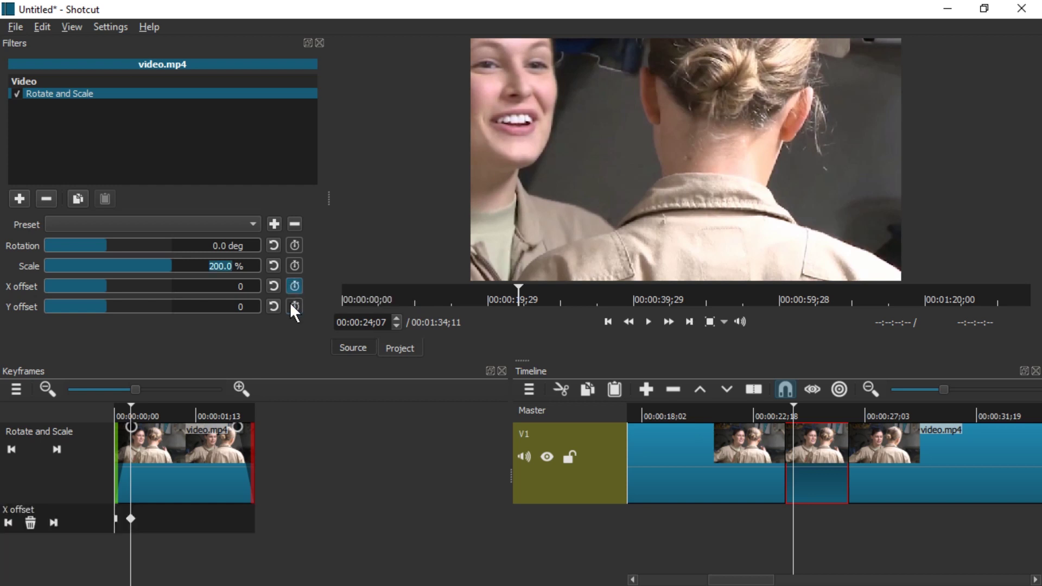
{"action": "left_click", "coordinate": [295, 307]}
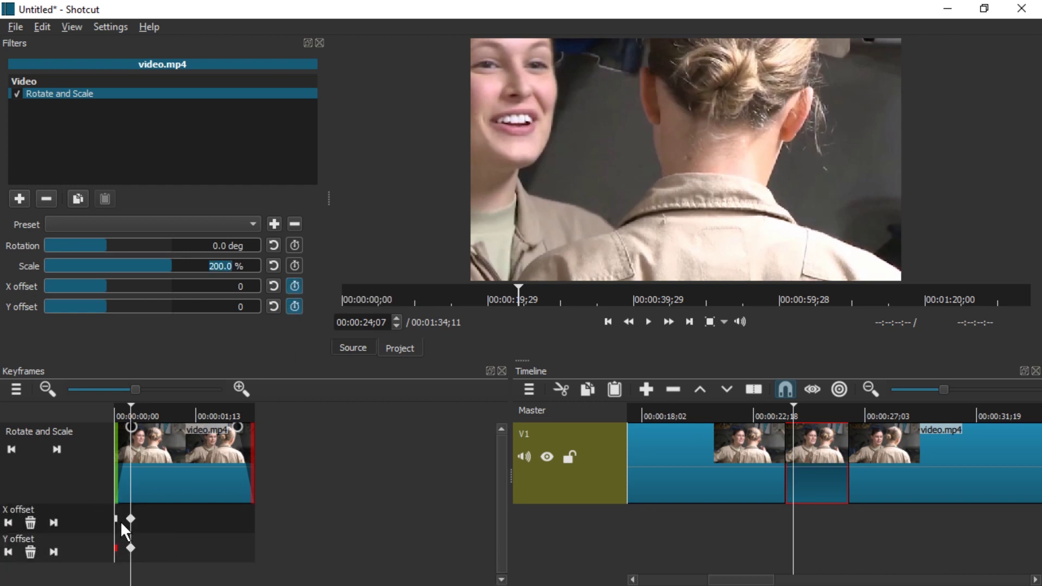
{"action": "right_click", "coordinate": [116, 519]}
{"action": "mouse_move", "coordinate": [236, 525]}
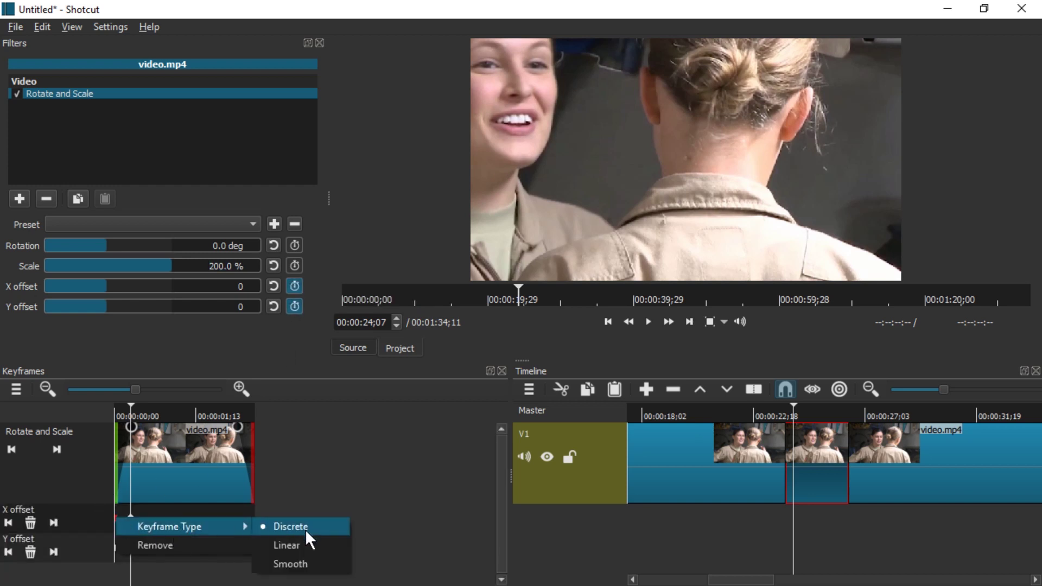
{"action": "left_click", "coordinate": [301, 545]}
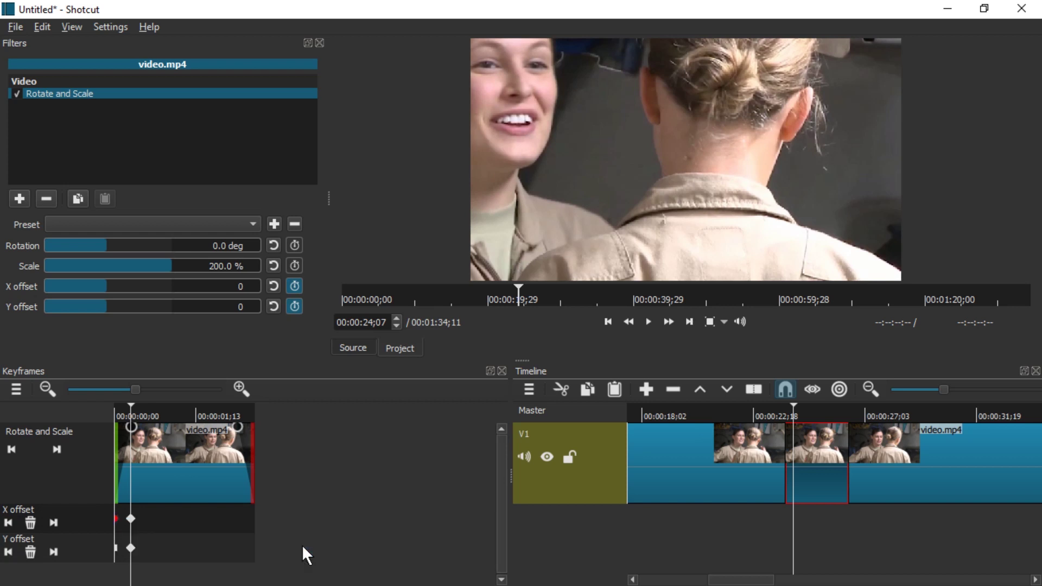
Make the Y offset keyframe Linear and shift X offset to 175 toward the left woman.
{"action": "right_click", "coordinate": [115, 546]}
{"action": "mouse_move", "coordinate": [224, 553]}
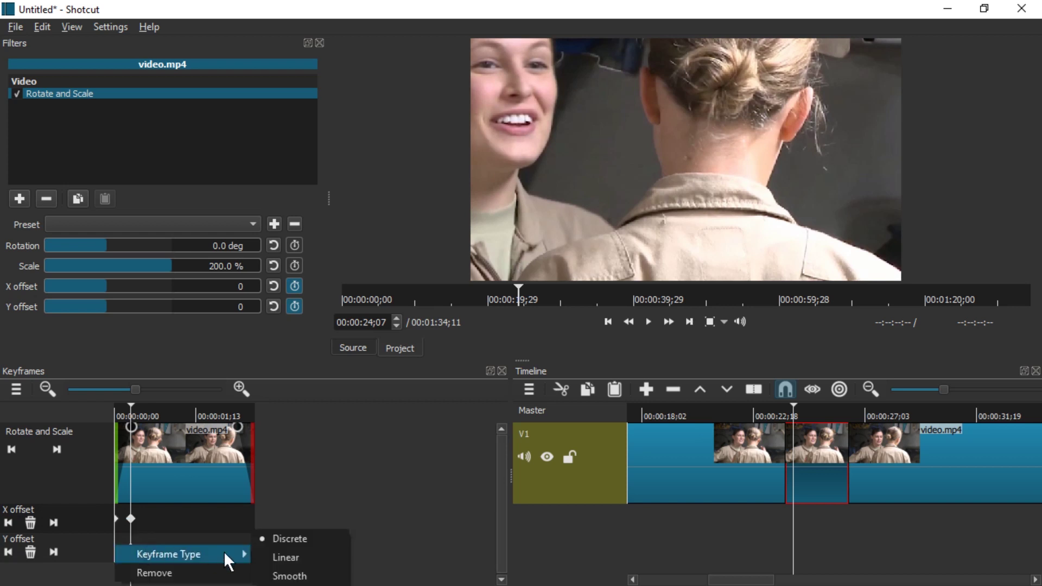
{"action": "left_click", "coordinate": [318, 557]}
{"action": "left_click_drag", "start_coordinate": [229, 414], "coordinate": [132, 415]}
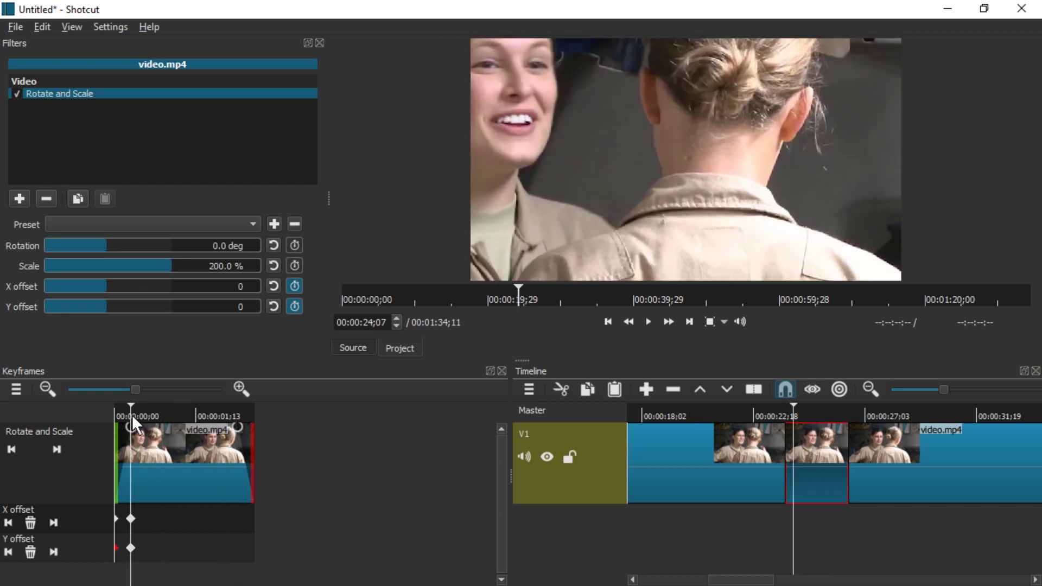
{"action": "left_click_drag", "start_coordinate": [129, 286], "coordinate": [115, 306]}
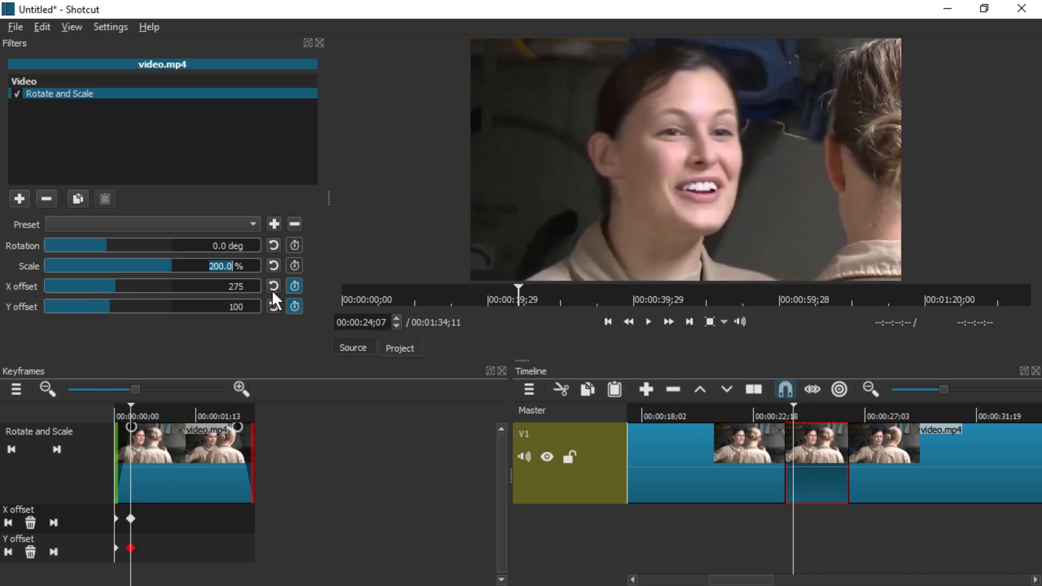
Hold X offset 275 and Y offset 100 at 00:00:01;13 into the clip.
{"action": "left_click", "coordinate": [237, 415]}
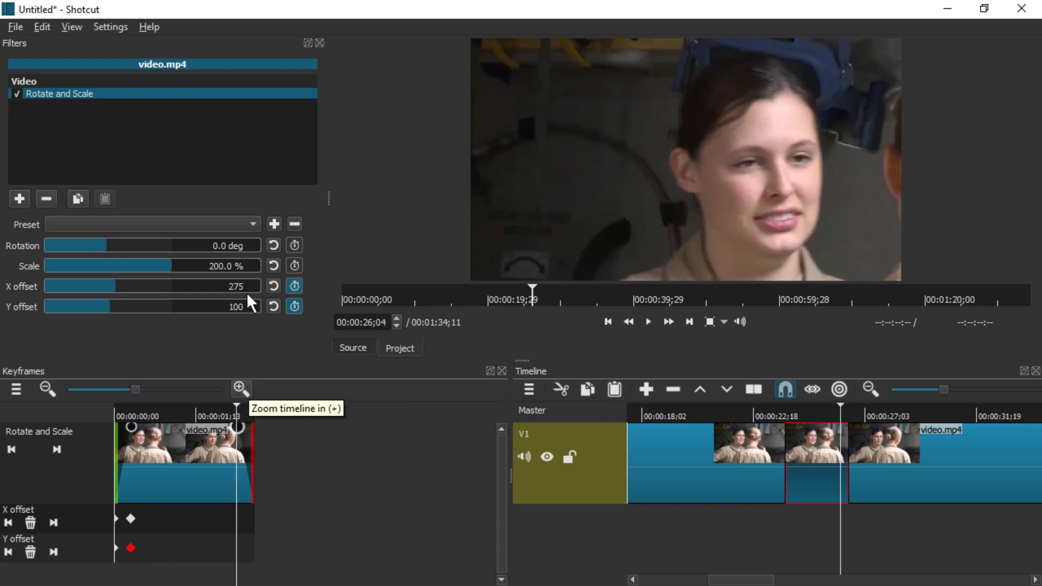
{"action": "scroll", "coordinate": [202, 288], "scroll_direction": "down", "scroll_amount": 1}
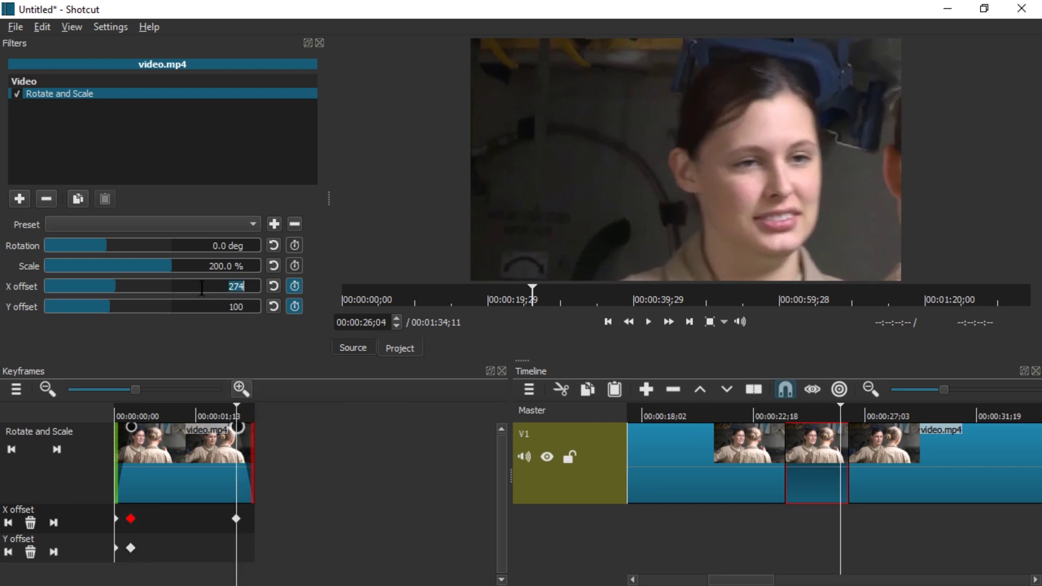
{"action": "scroll", "coordinate": [202, 288], "scroll_direction": "up", "scroll_amount": 1}
{"action": "scroll", "coordinate": [226, 307], "scroll_direction": "down", "scroll_amount": 1}
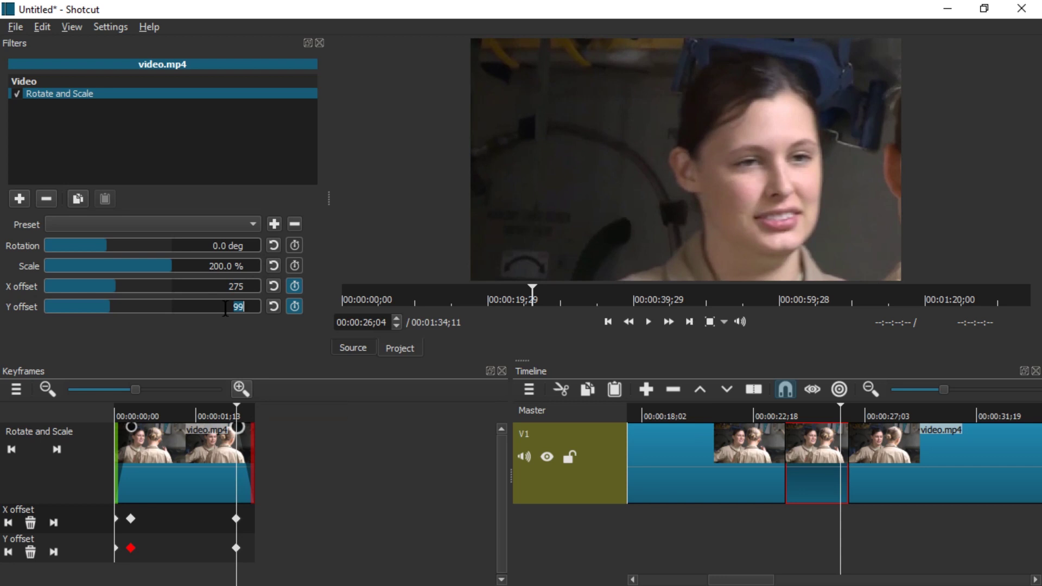
Return X and Y offsets to 0 at the clip end, 00:00:26;14.
{"action": "left_click_drag", "start_coordinate": [246, 411], "coordinate": [262, 409]}
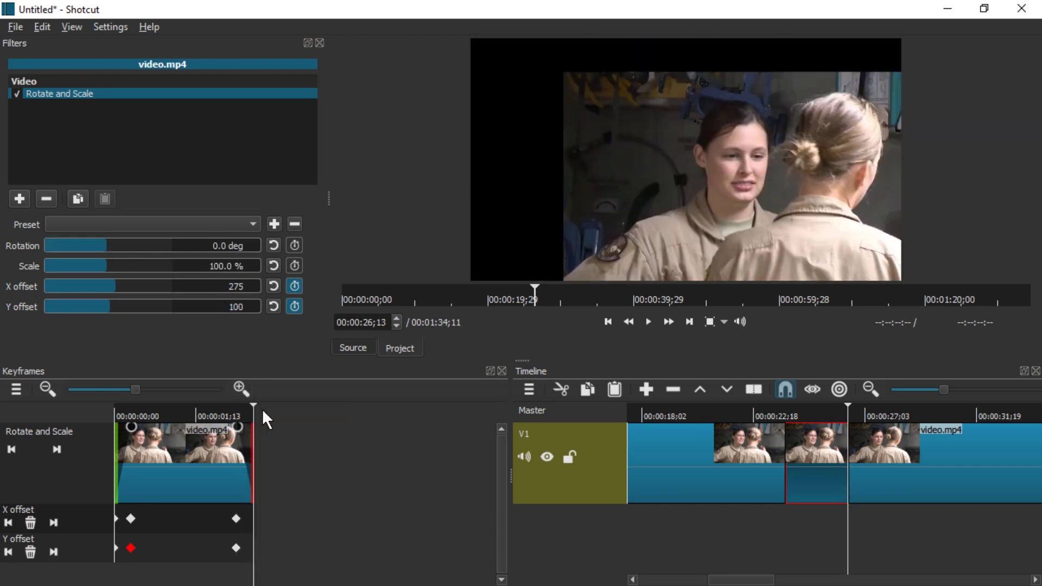
{"action": "left_click", "coordinate": [231, 411]}
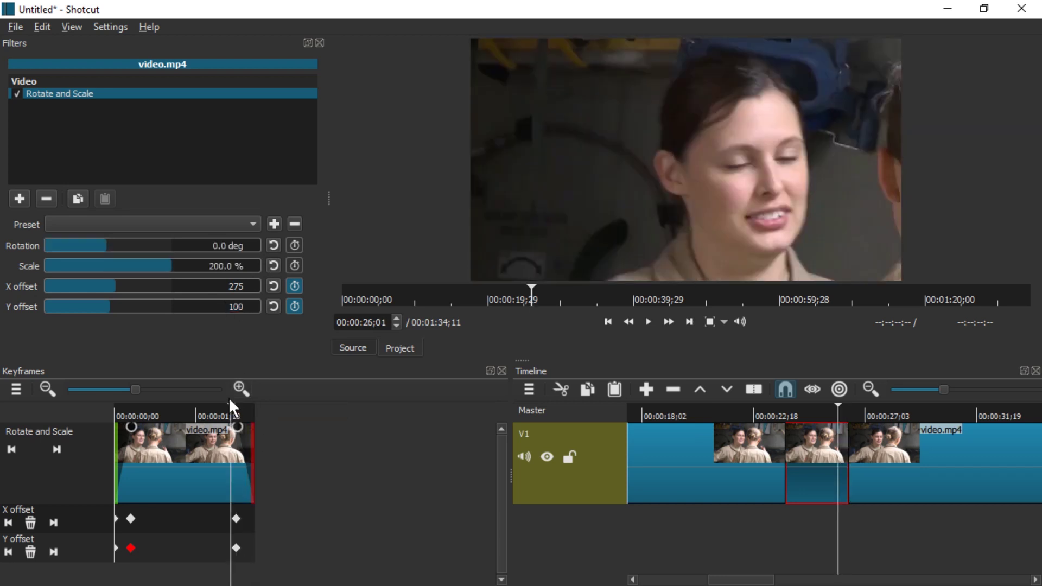
{"action": "key", "text": "Down"}
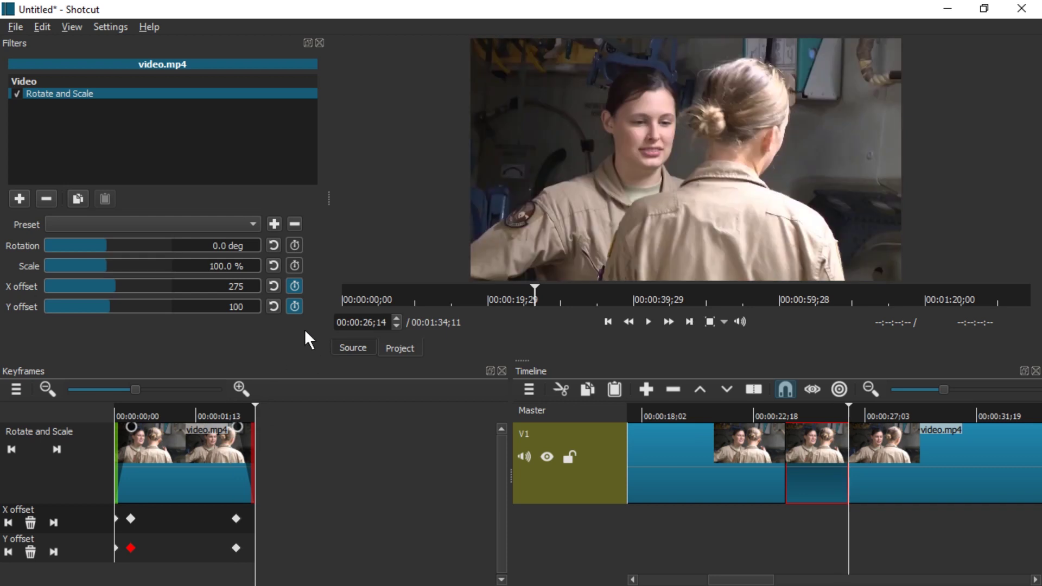
{"action": "left_click", "coordinate": [274, 286]}
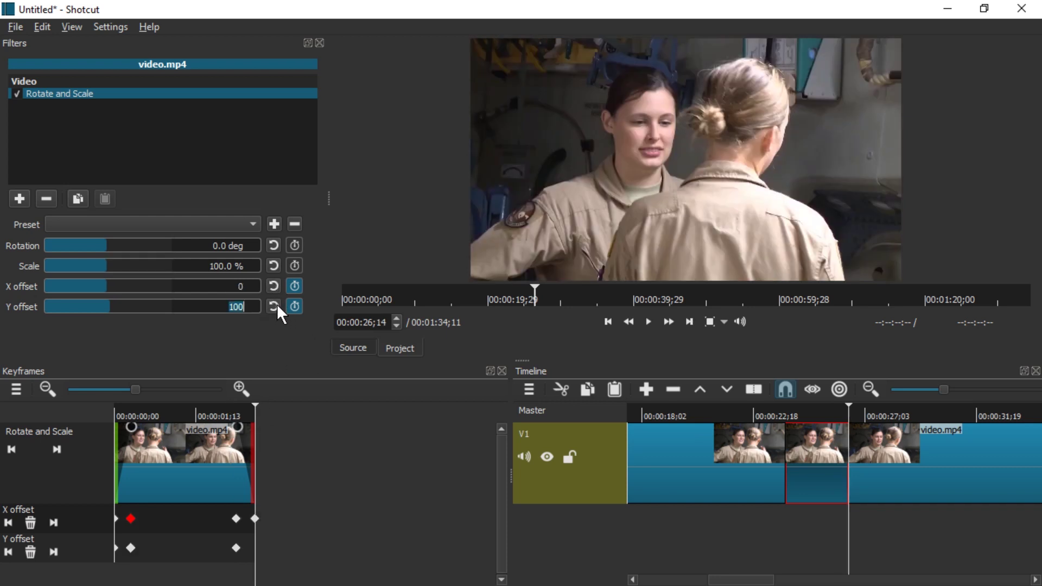
{"action": "left_click", "coordinate": [274, 306]}
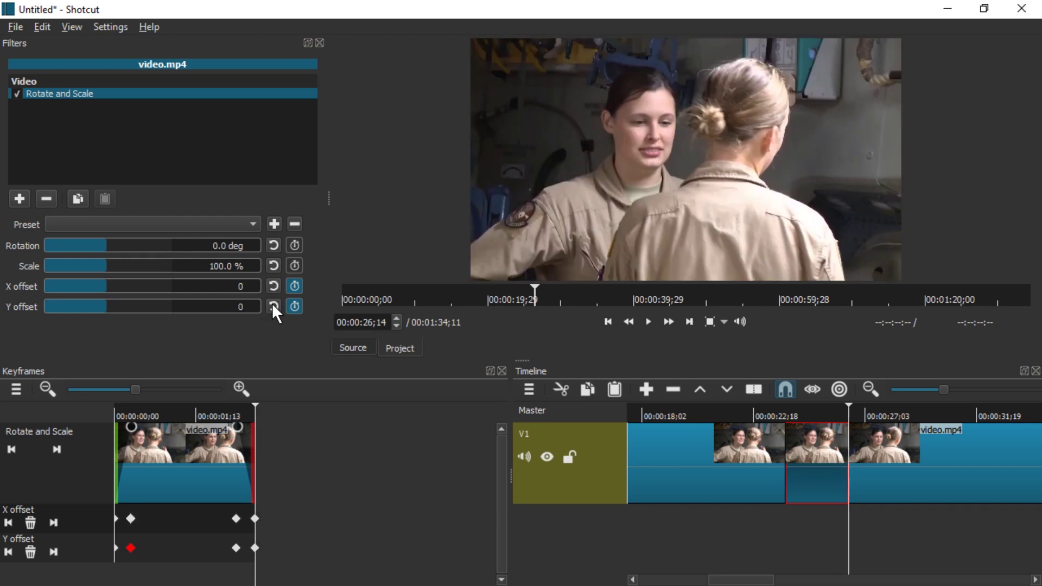
Park the playhead on the preceding clip and play back to review the 200% zoom.
{"action": "left_click", "coordinate": [769, 547]}
{"action": "left_click", "coordinate": [751, 429]}
{"action": "key", "text": "space"}
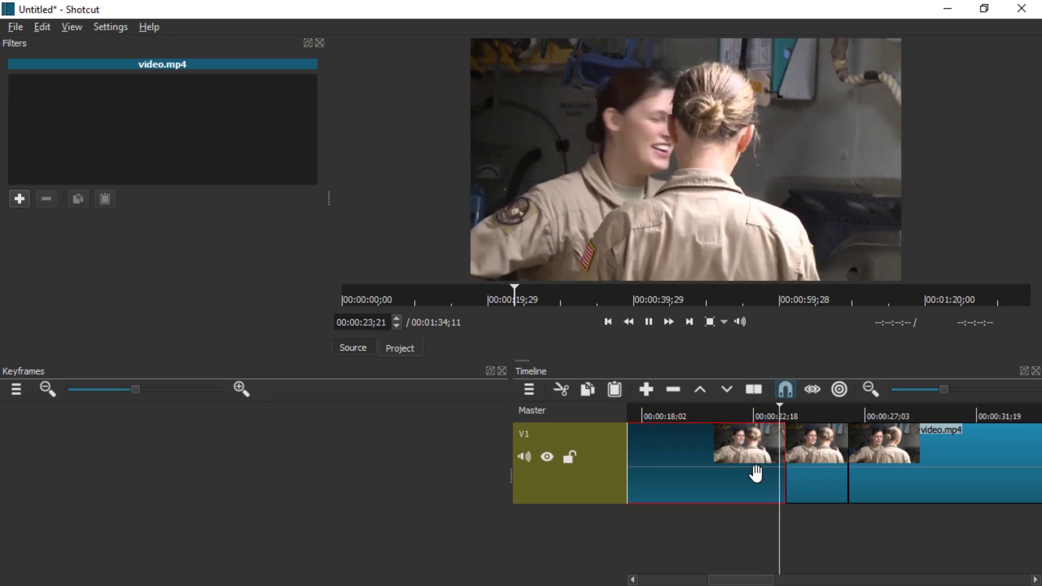